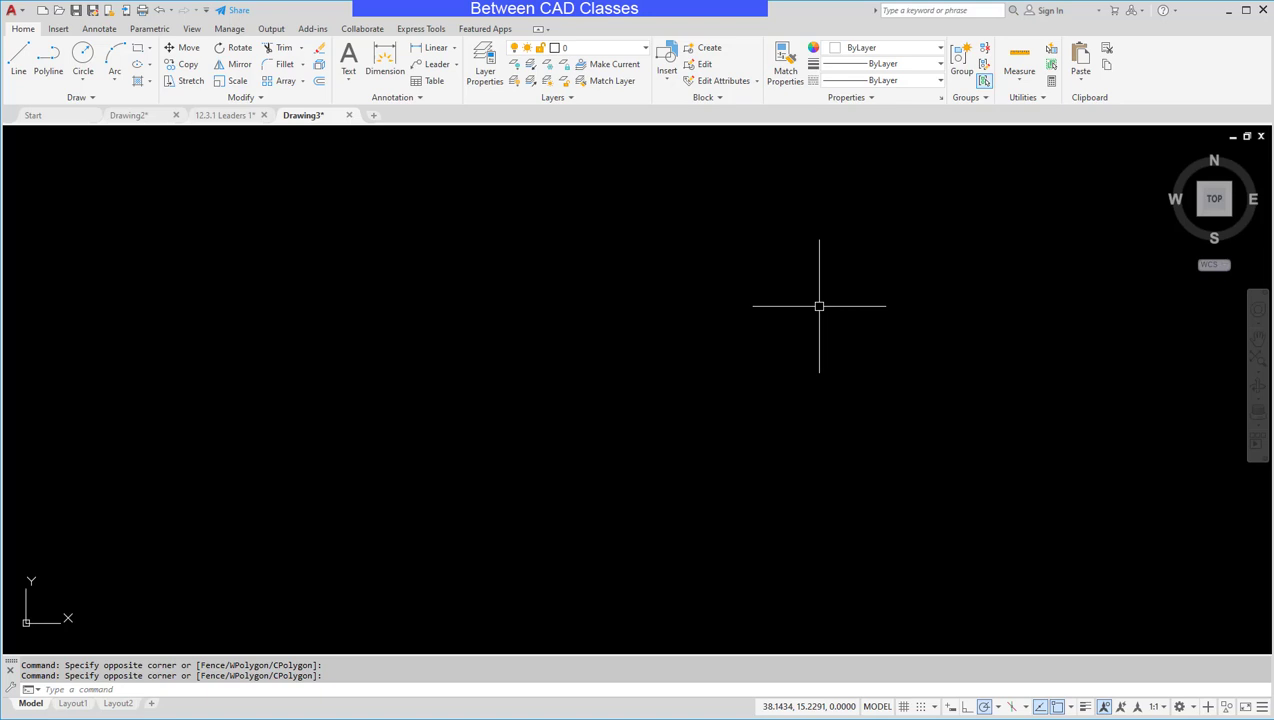
- Show the Manage ribbon tab so the Action Recorder panel is available
click(232, 29)
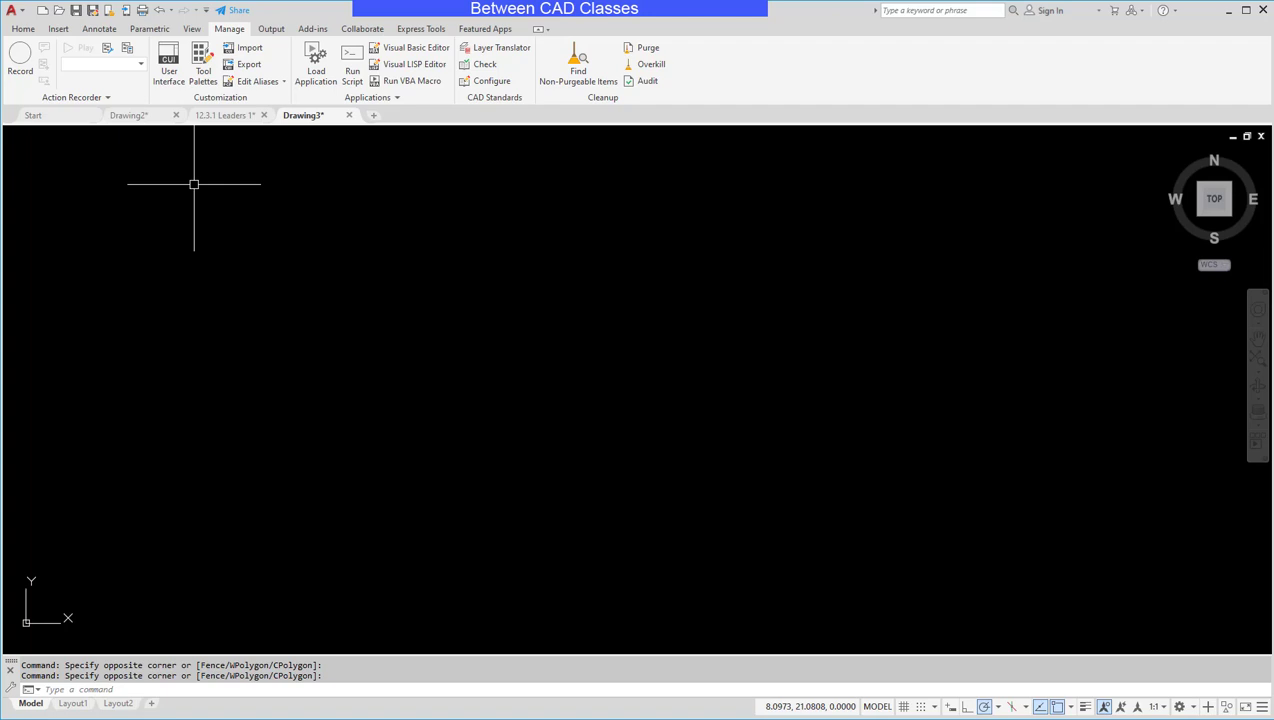
- Begin recording a new action macro, ActMacro001
click(27, 66)
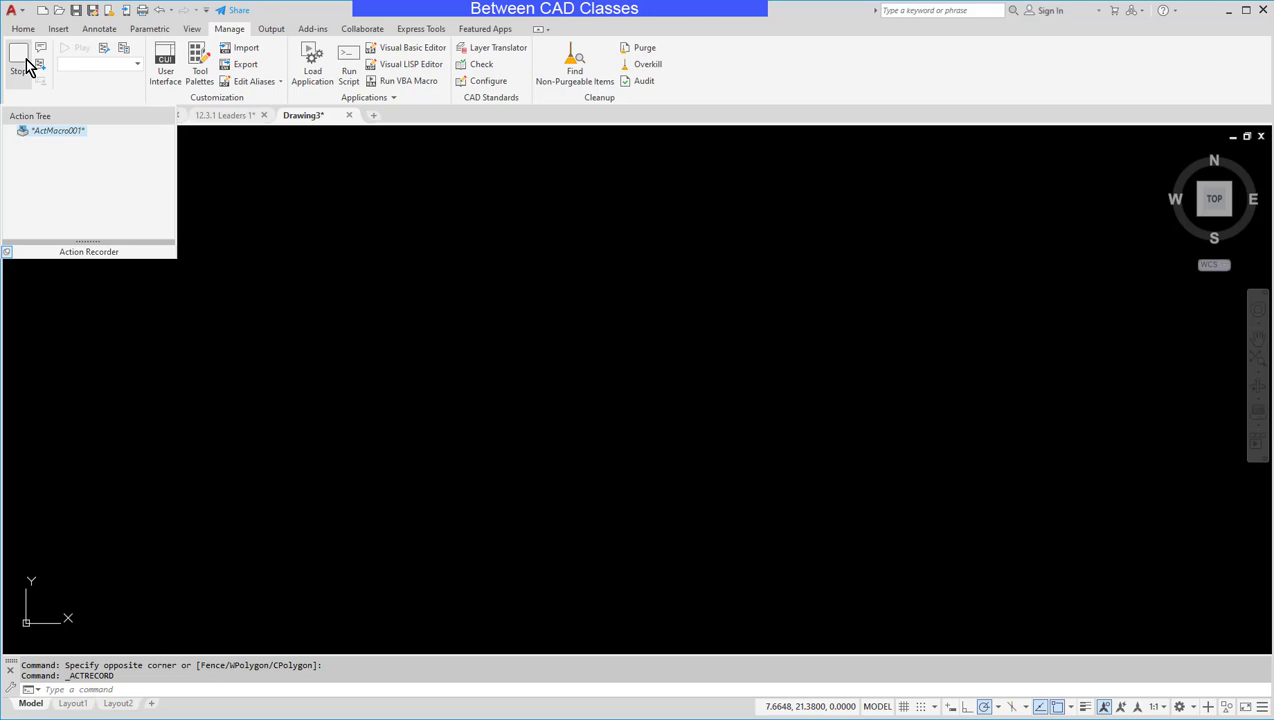
- In Layer Properties, add a red layer named Circles, set it current, and close the palette
click(21, 30)
click(486, 64)
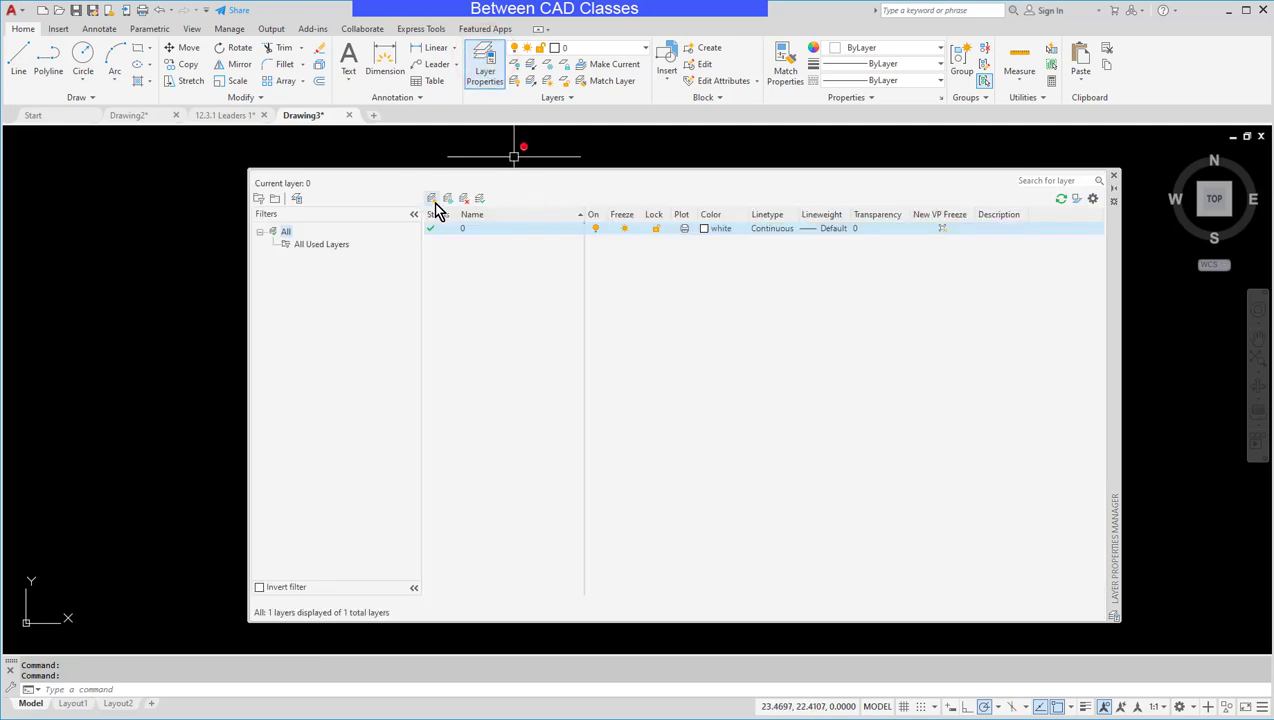
click(432, 199)
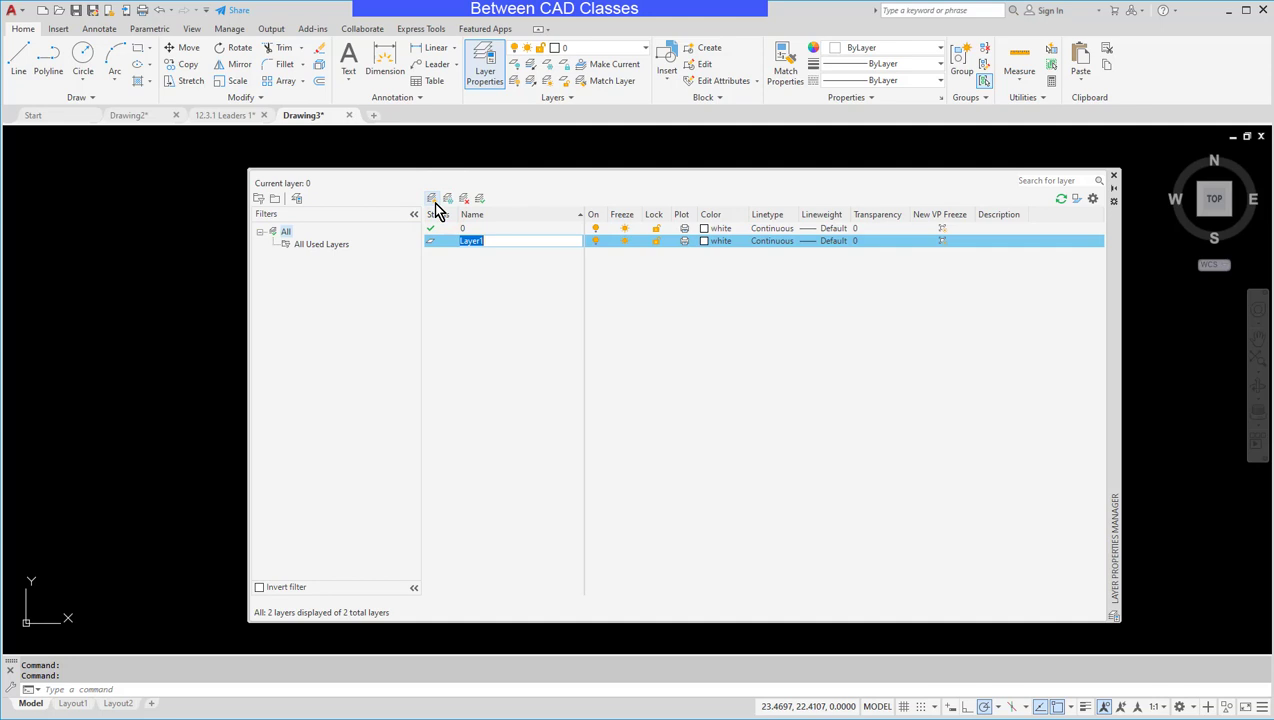
text(Circles)
key(Return)
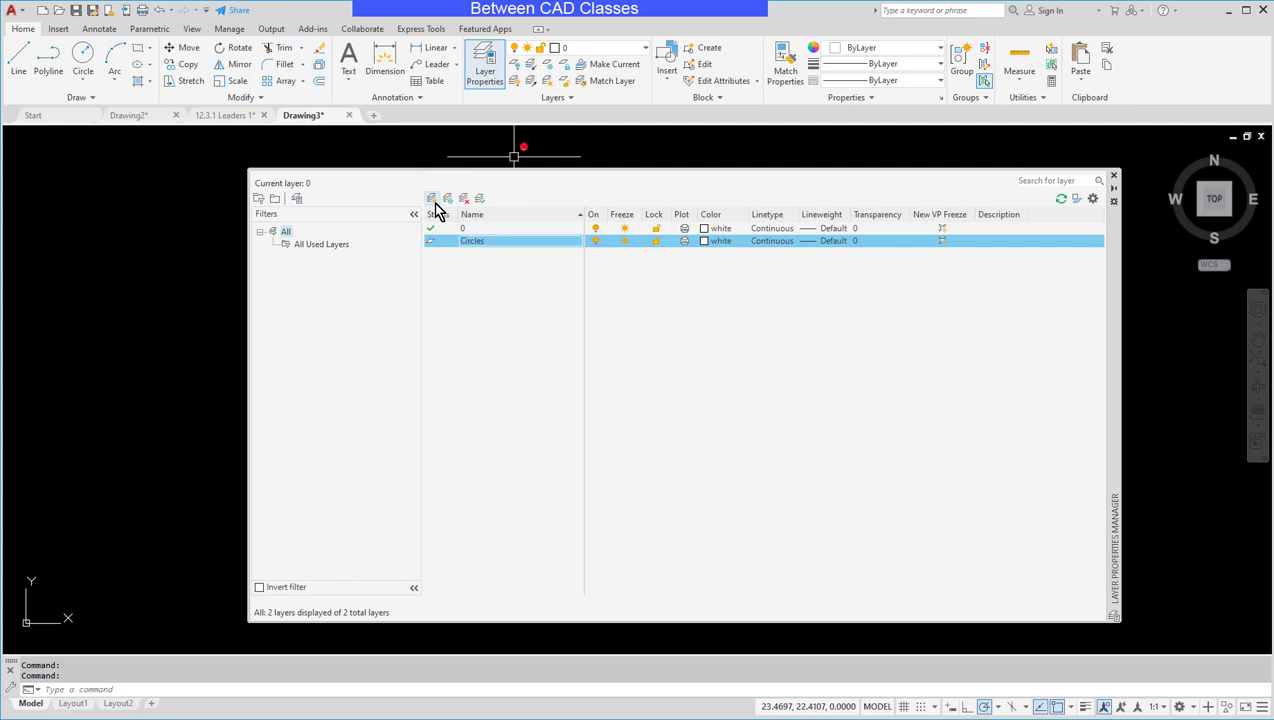
click(712, 241)
click(624, 441)
click(714, 519)
click(476, 243)
click(480, 199)
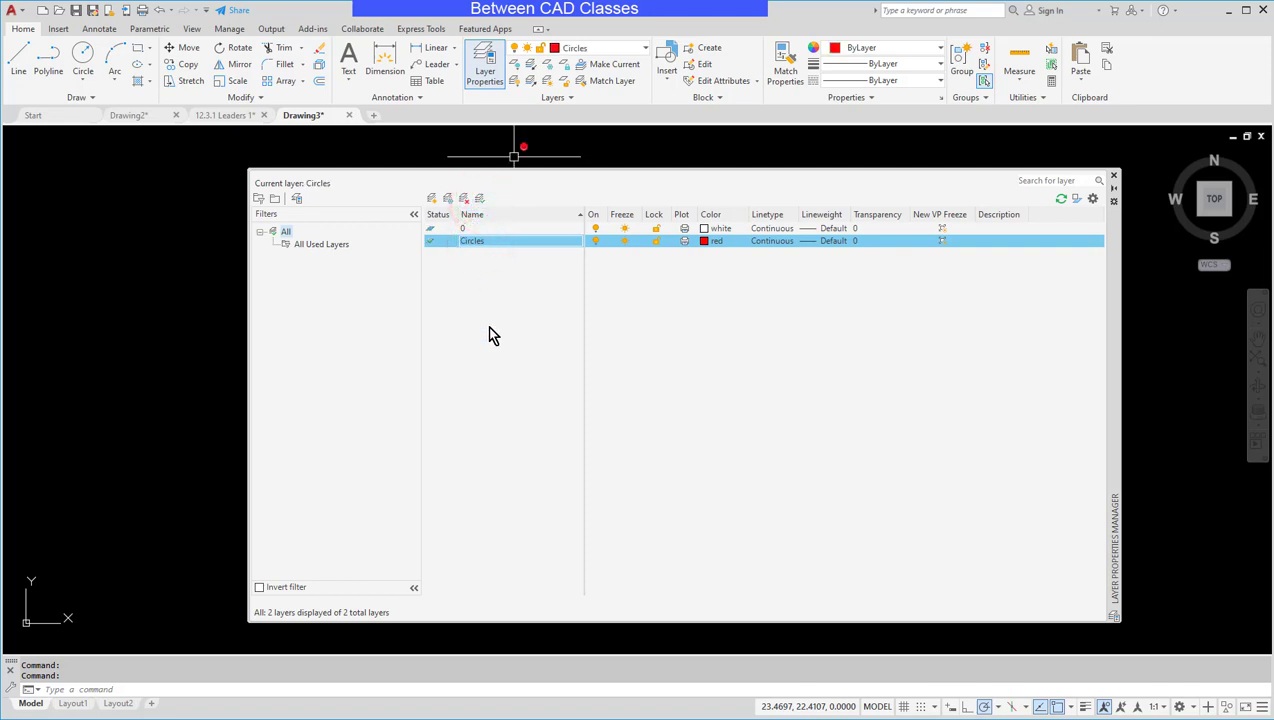
click(1113, 176)
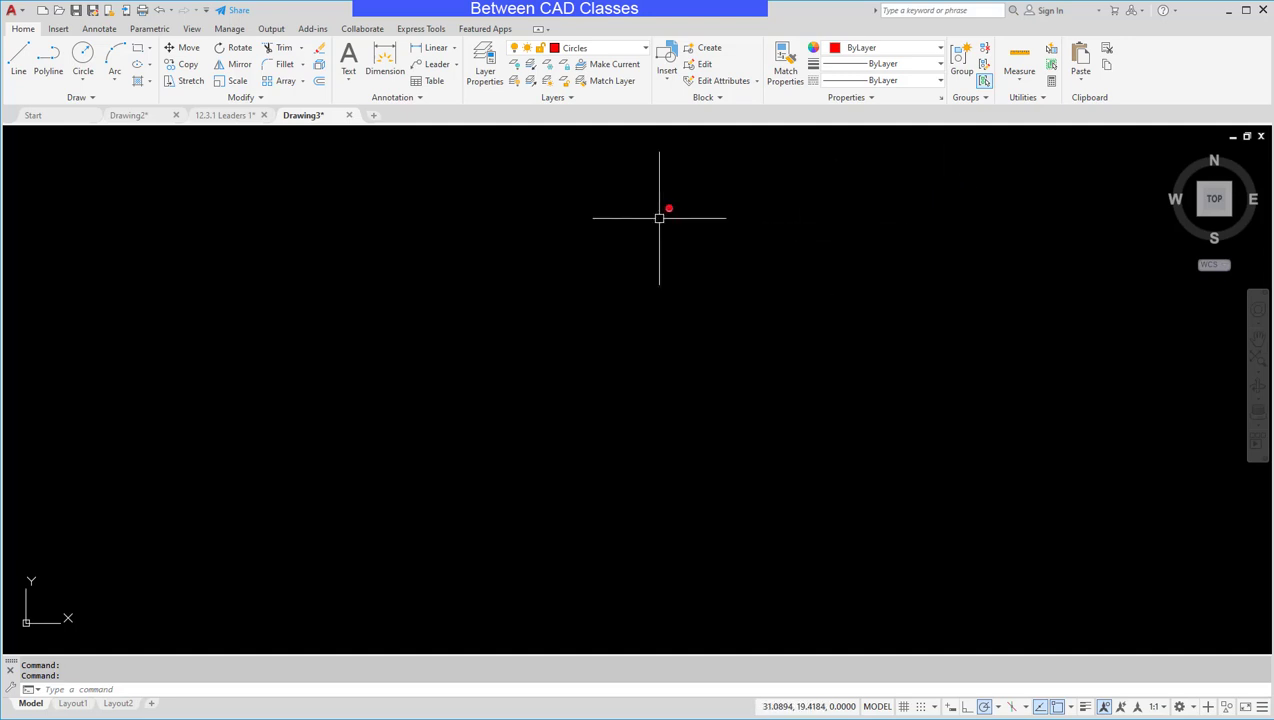
- Draw a circle centred at 0,0 with radius 1
click(82, 62)
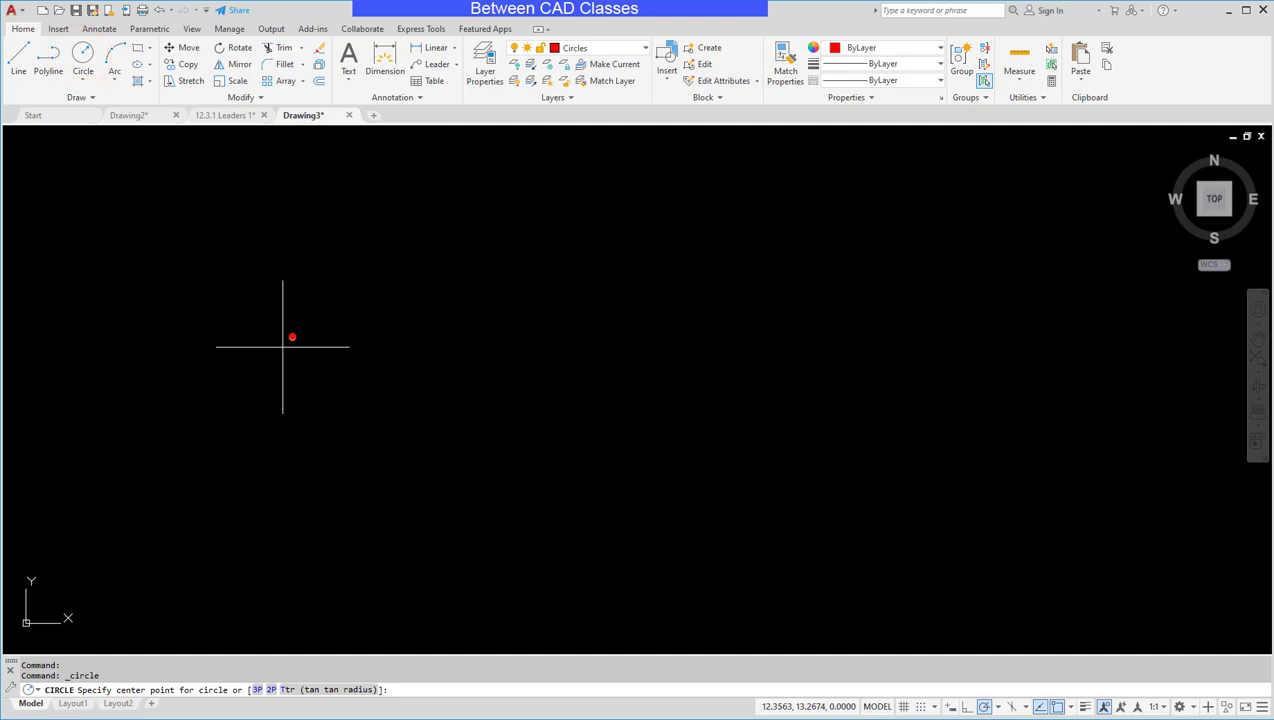
text(0,0)
key(Return)
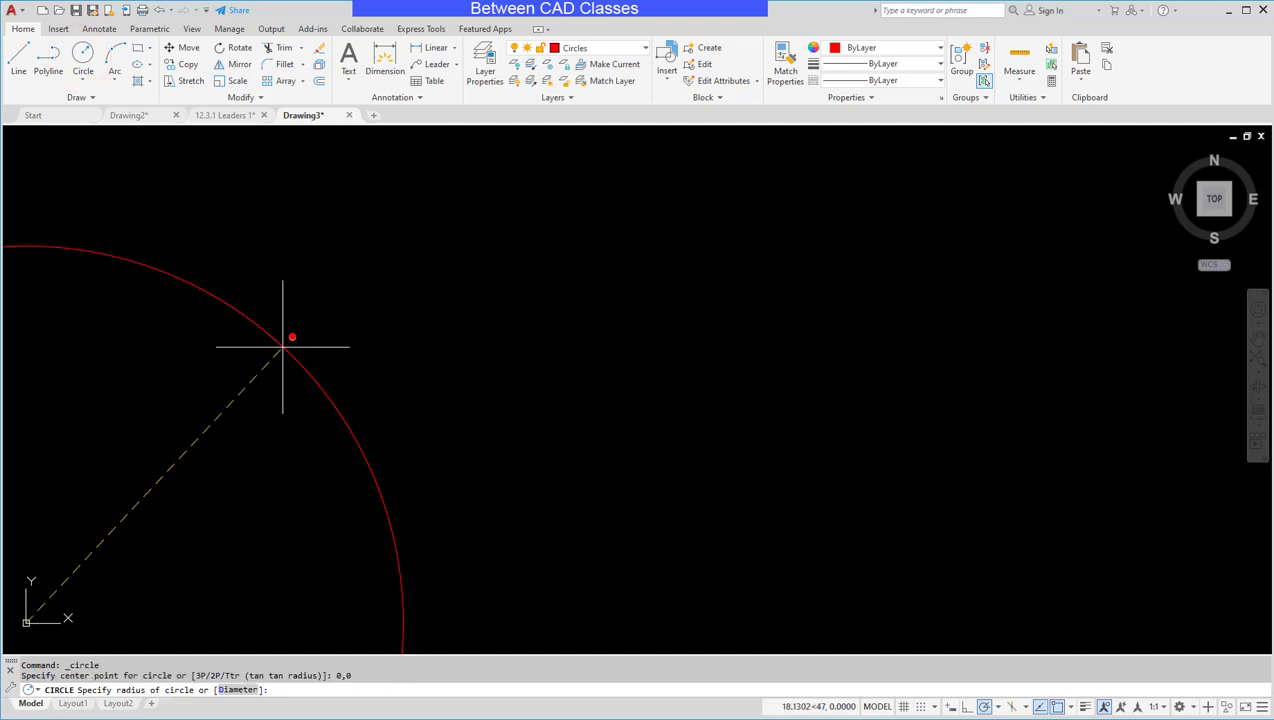
text(1)
key(Return)
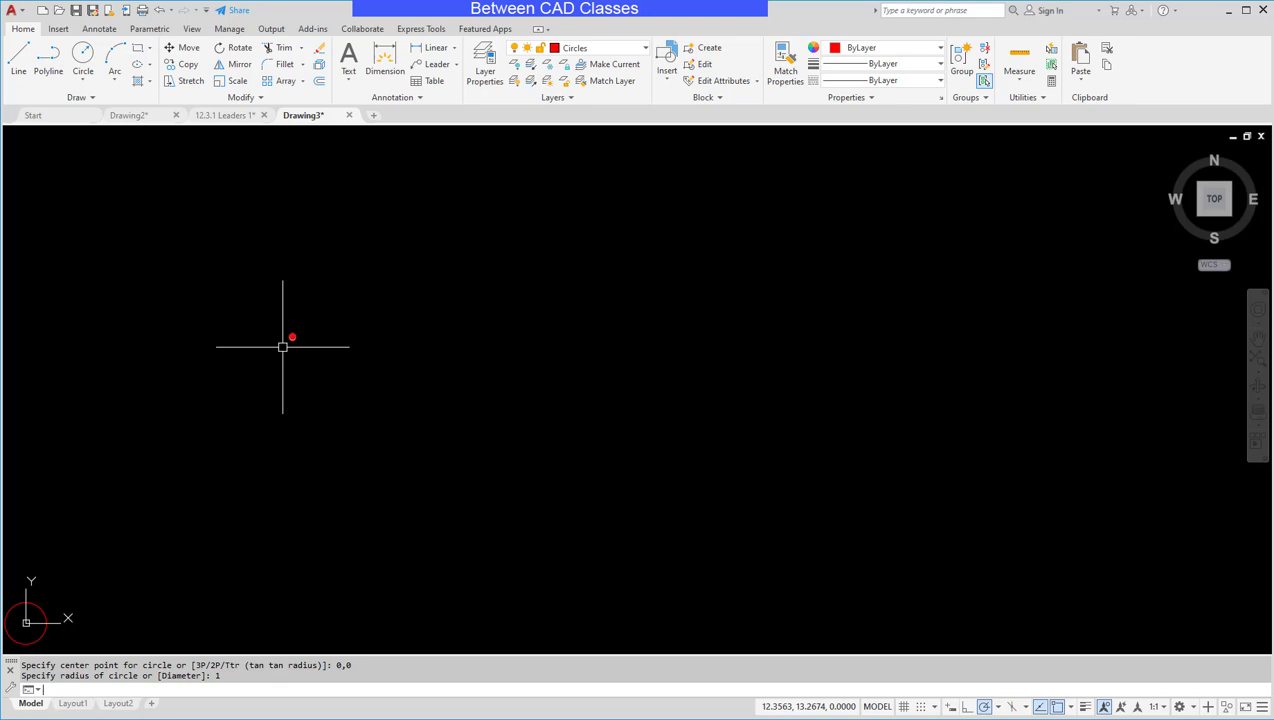
- Run -ARRAY and select the circle as the object to array
text(-ARRAy)
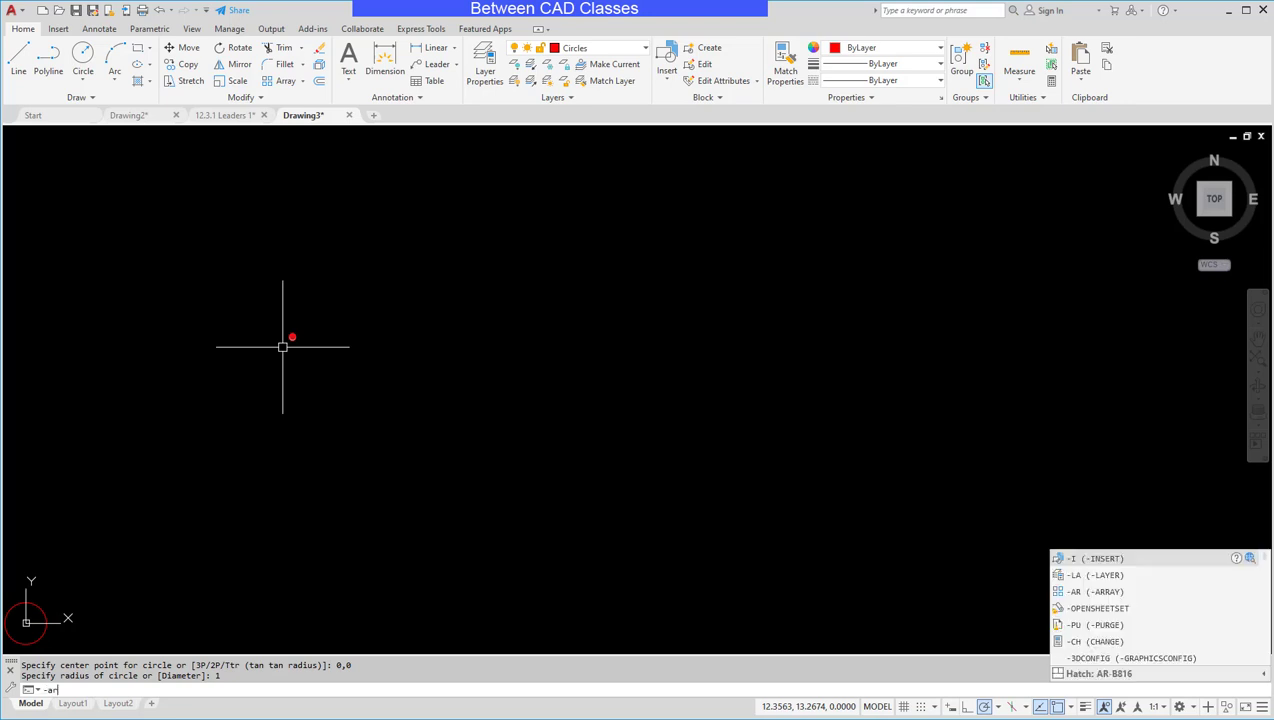
key(Return)
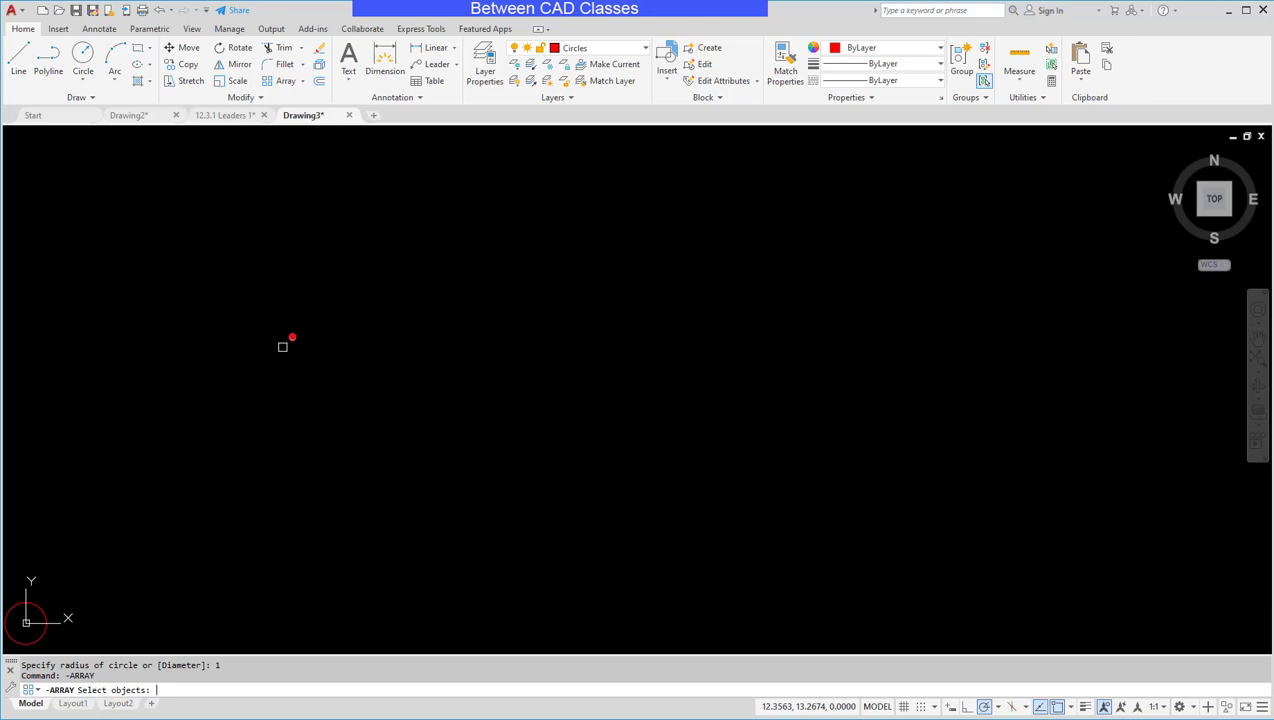
text(1)
key(Return)
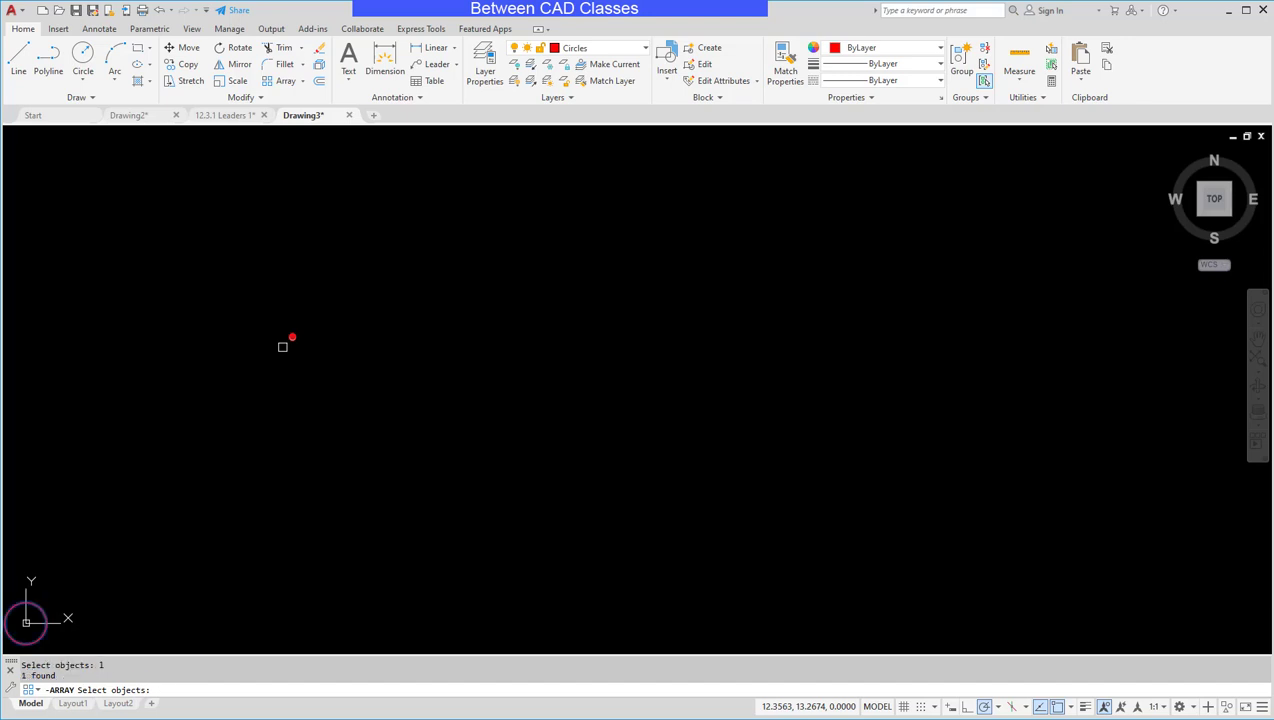
key(Return)
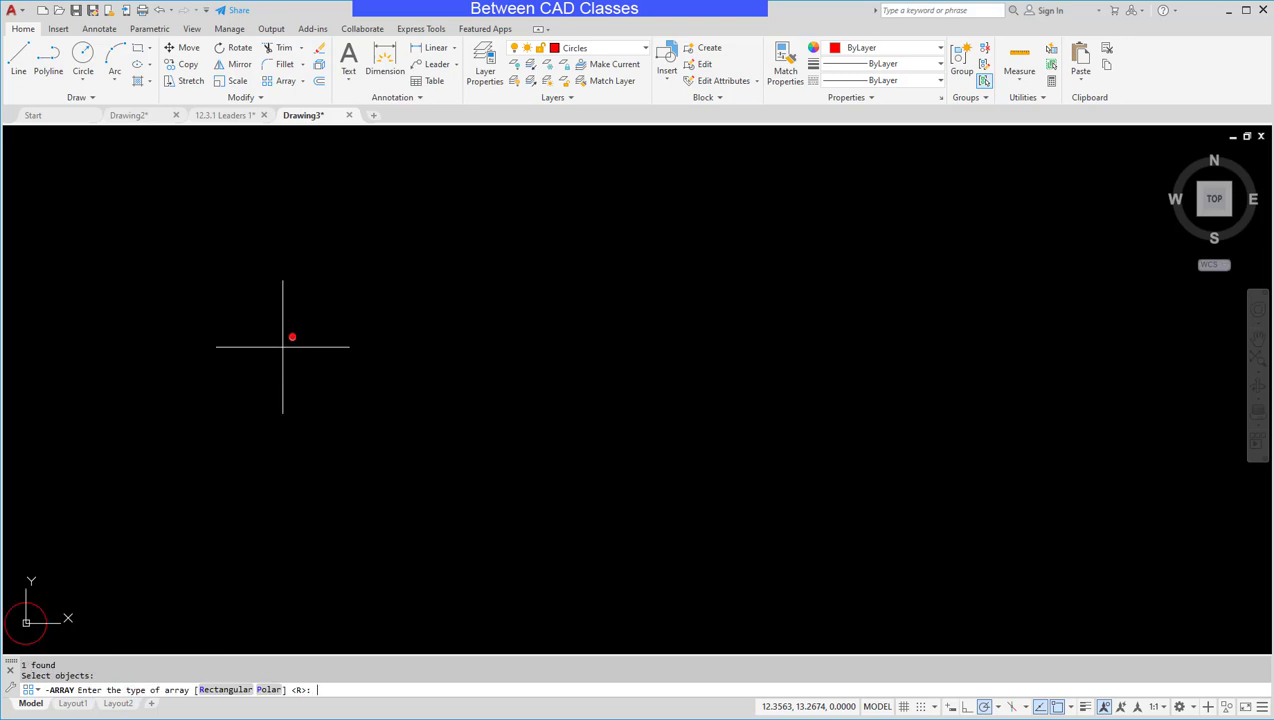
- Make it a rectangular array of 2 rows and 3 columns, spaced 4 units both ways
click(213, 690)
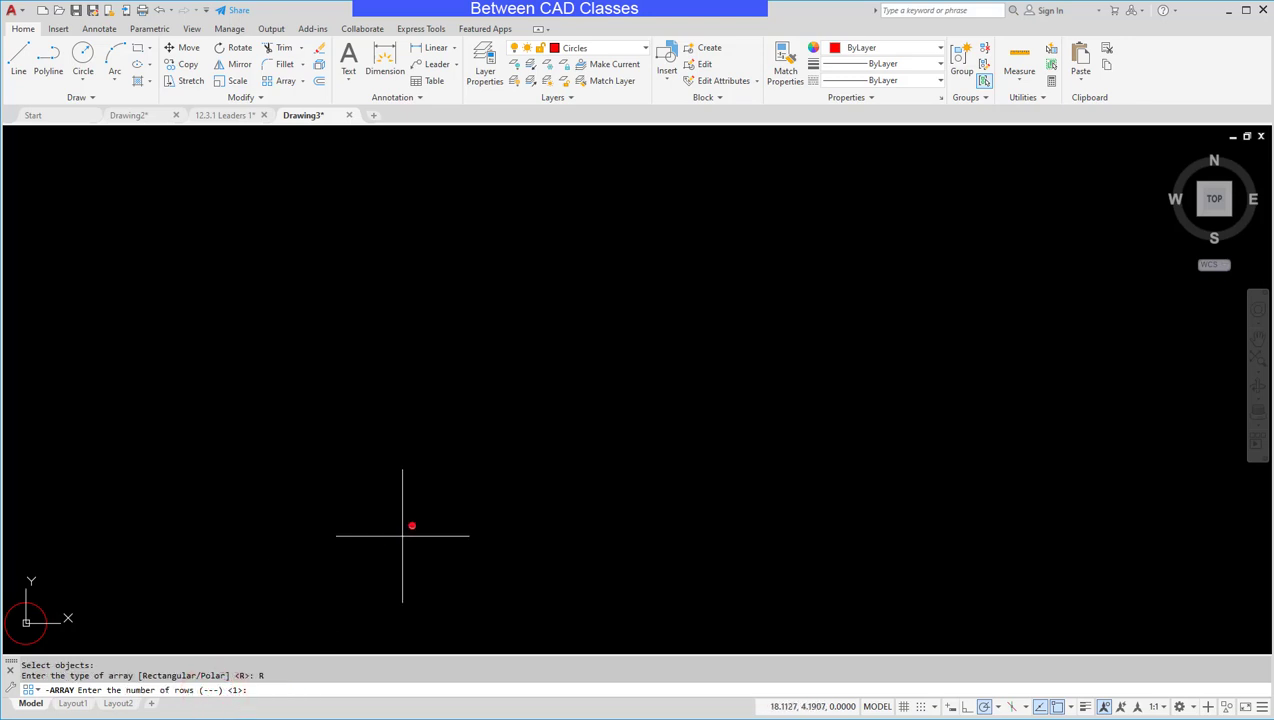
text(2)
key(Return)
text(3)
key(Return)
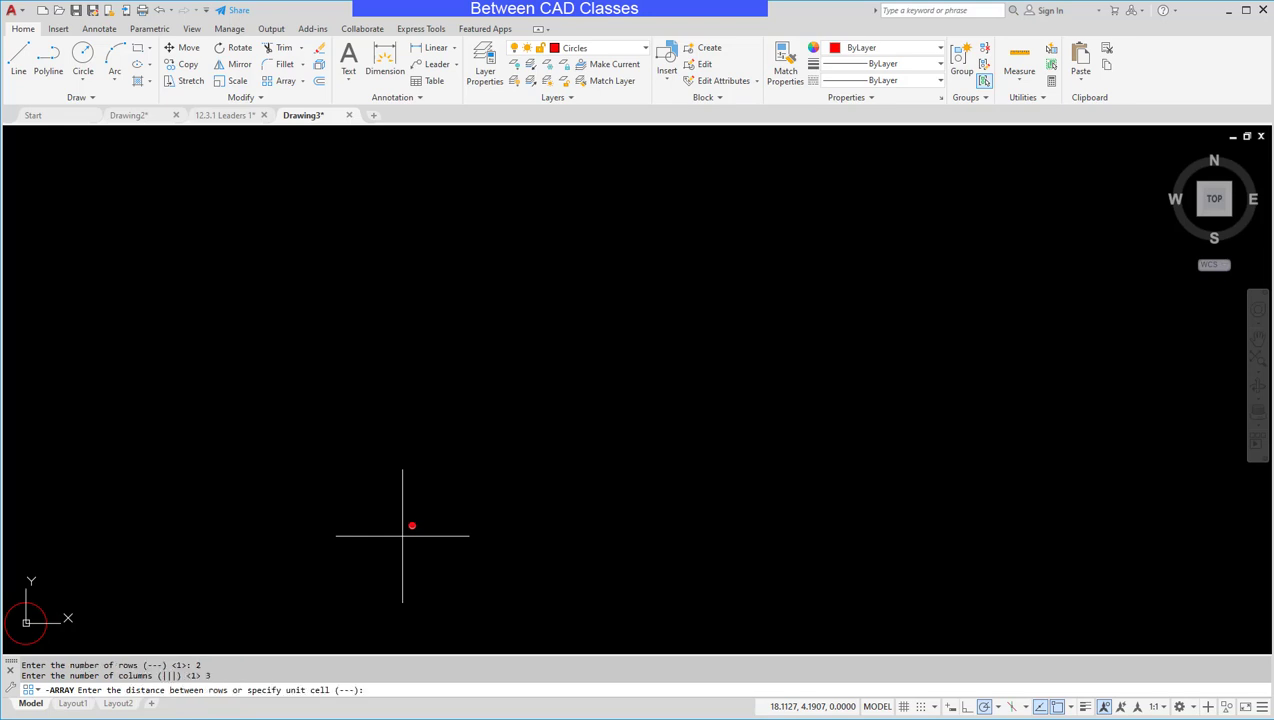
text(4)
key(Return)
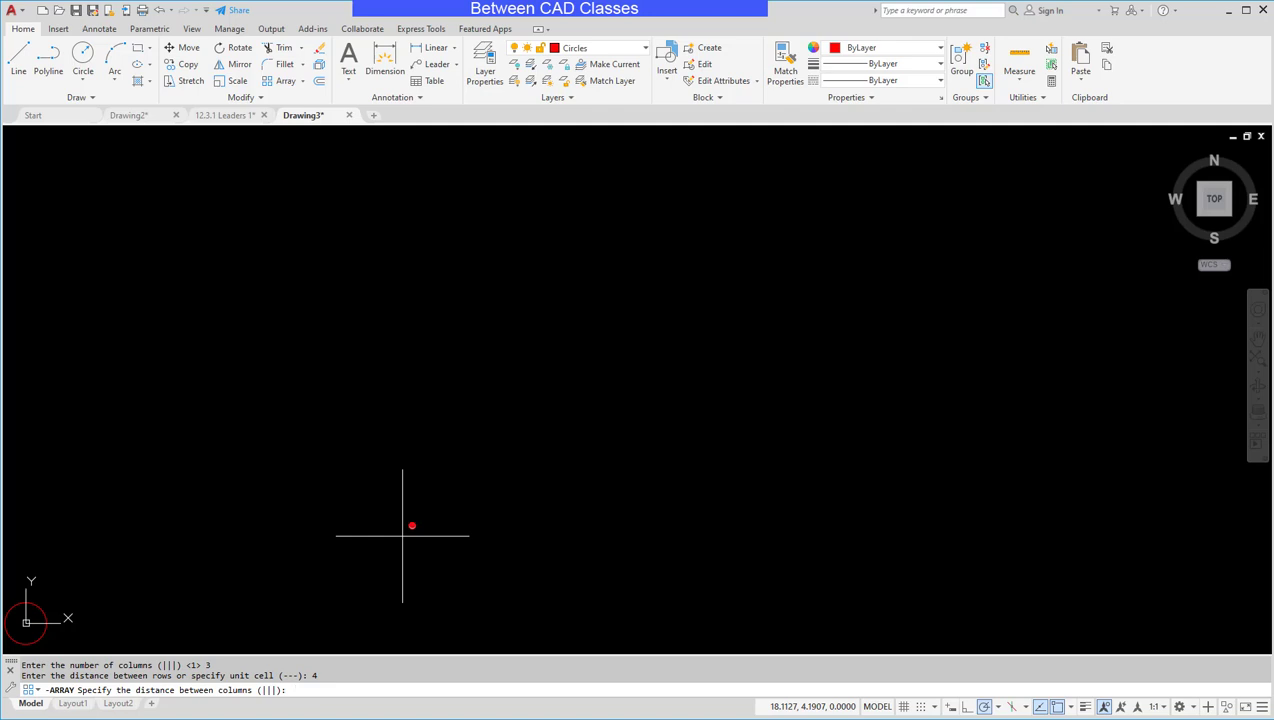
text(4)
key(Return)
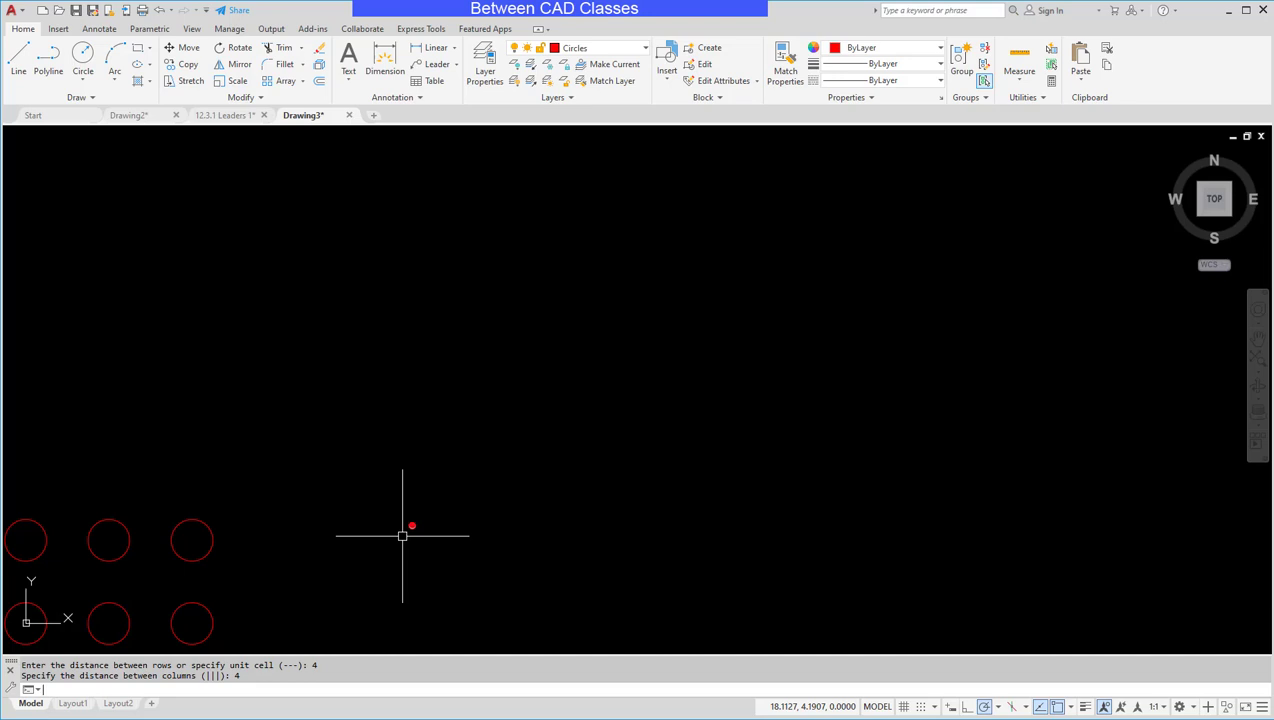
- Zoom to extents so all six circles fill the view
text(z)
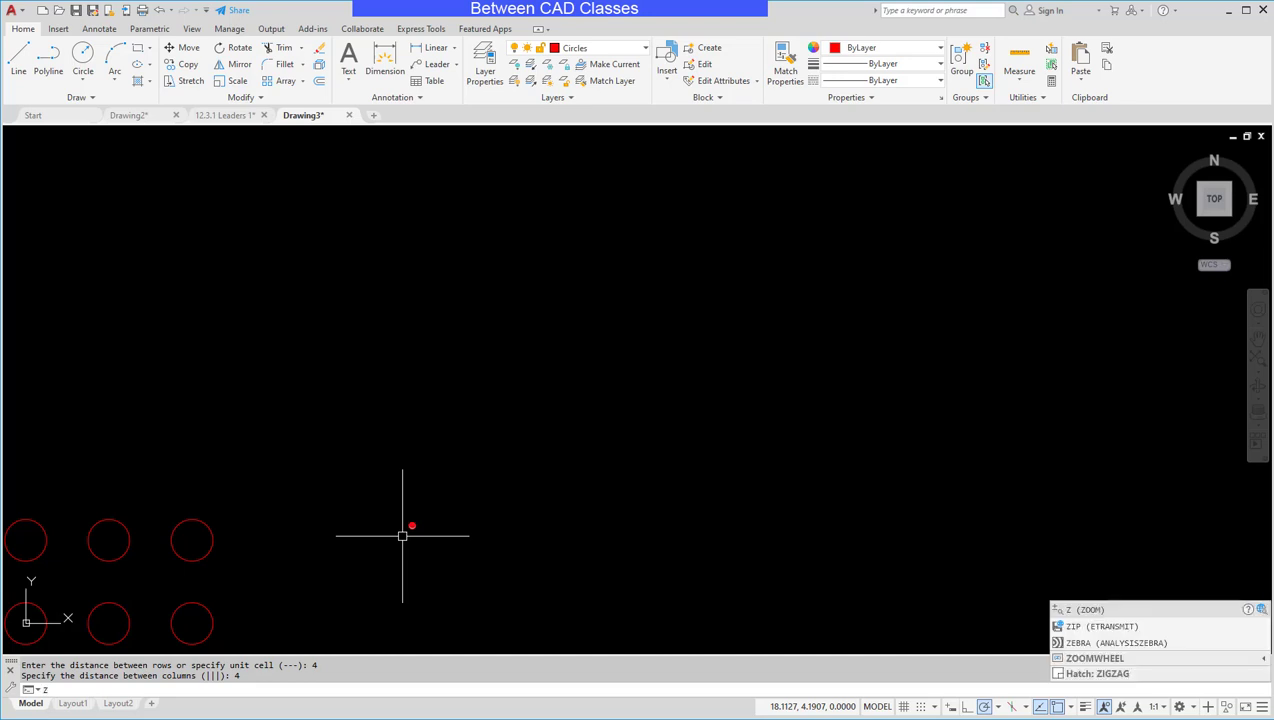
key(Return)
text(e)
key(Return)
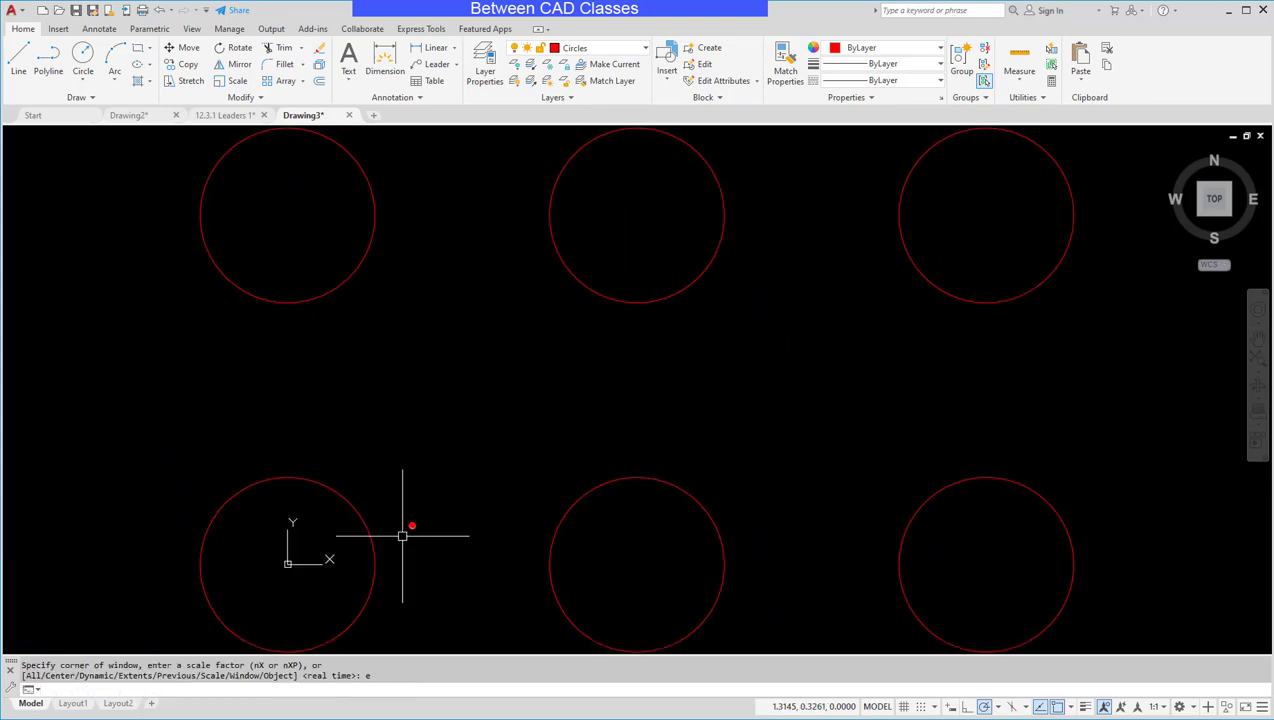
- Stop the Action Recorder and save the macro with command name Circle_Array
click(221, 31)
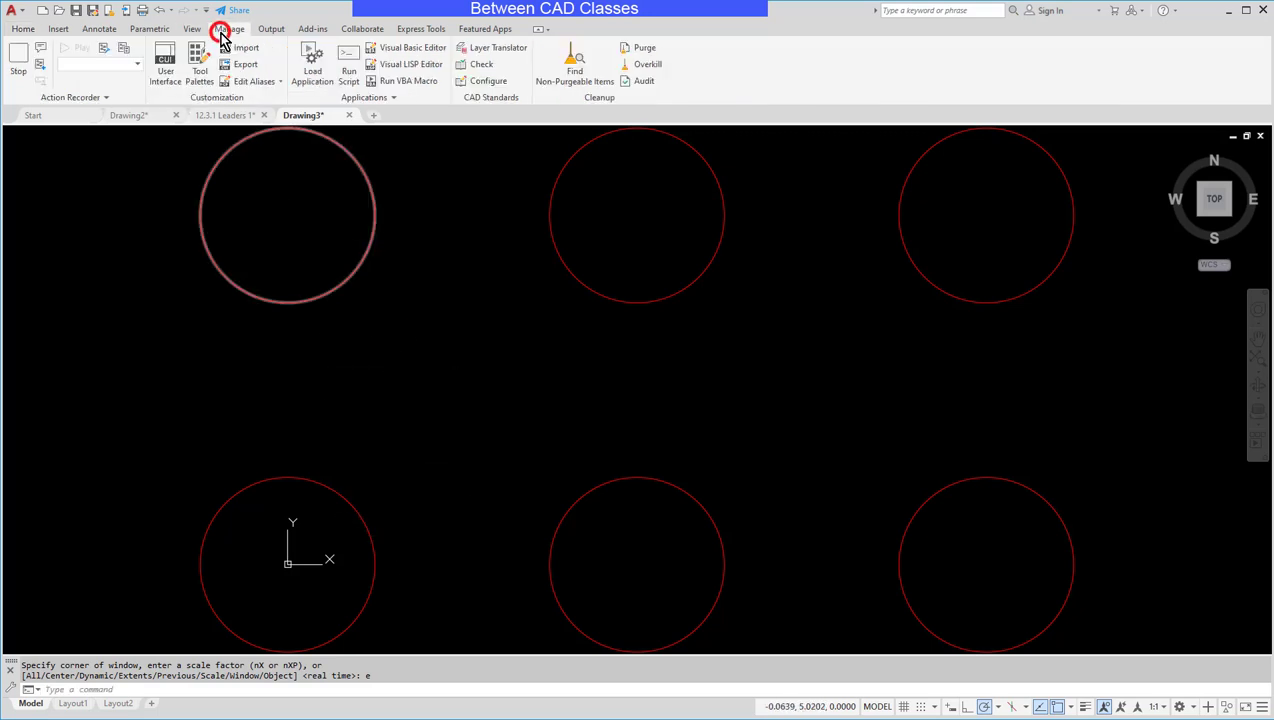
click(14, 62)
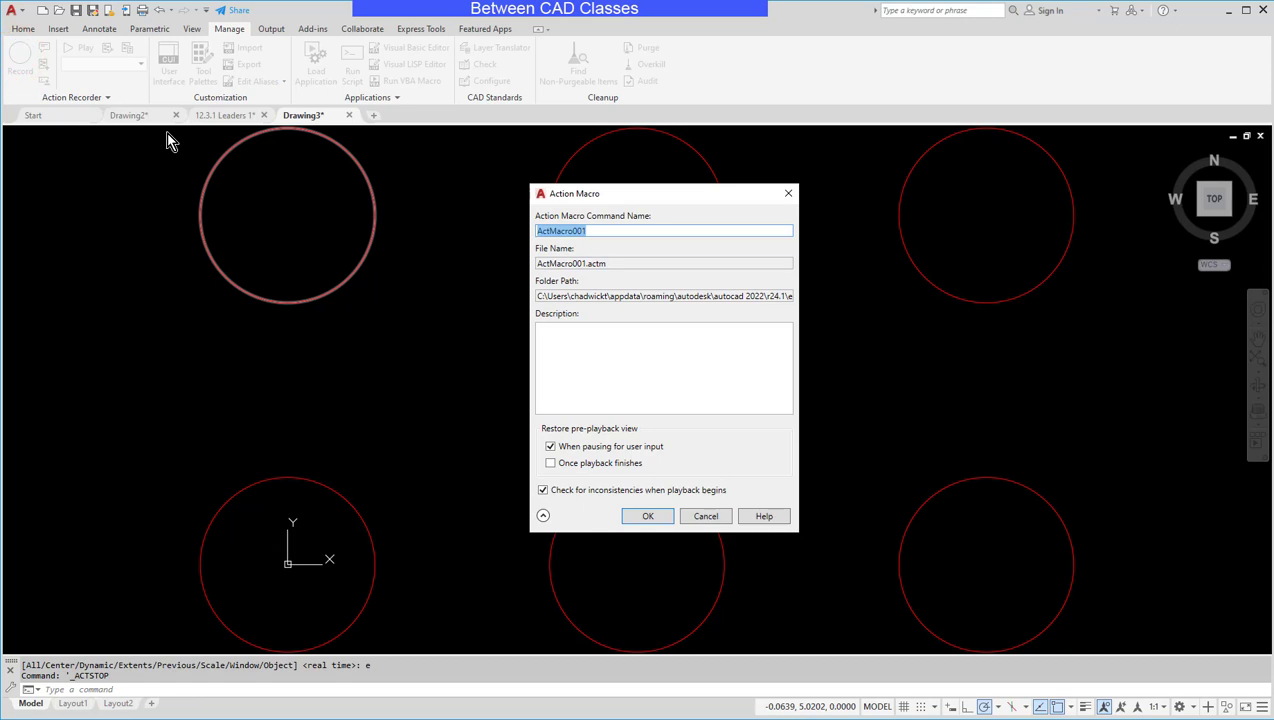
text(Circle)
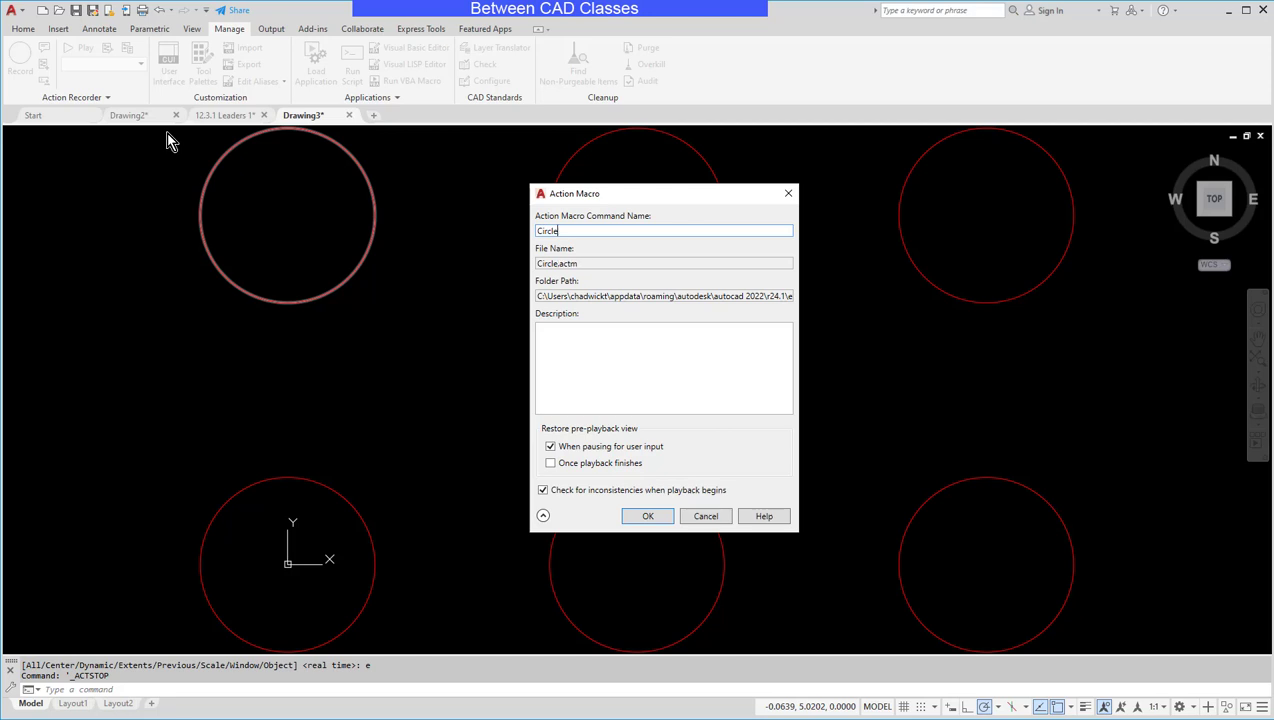
text(_Array)
click(556, 348)
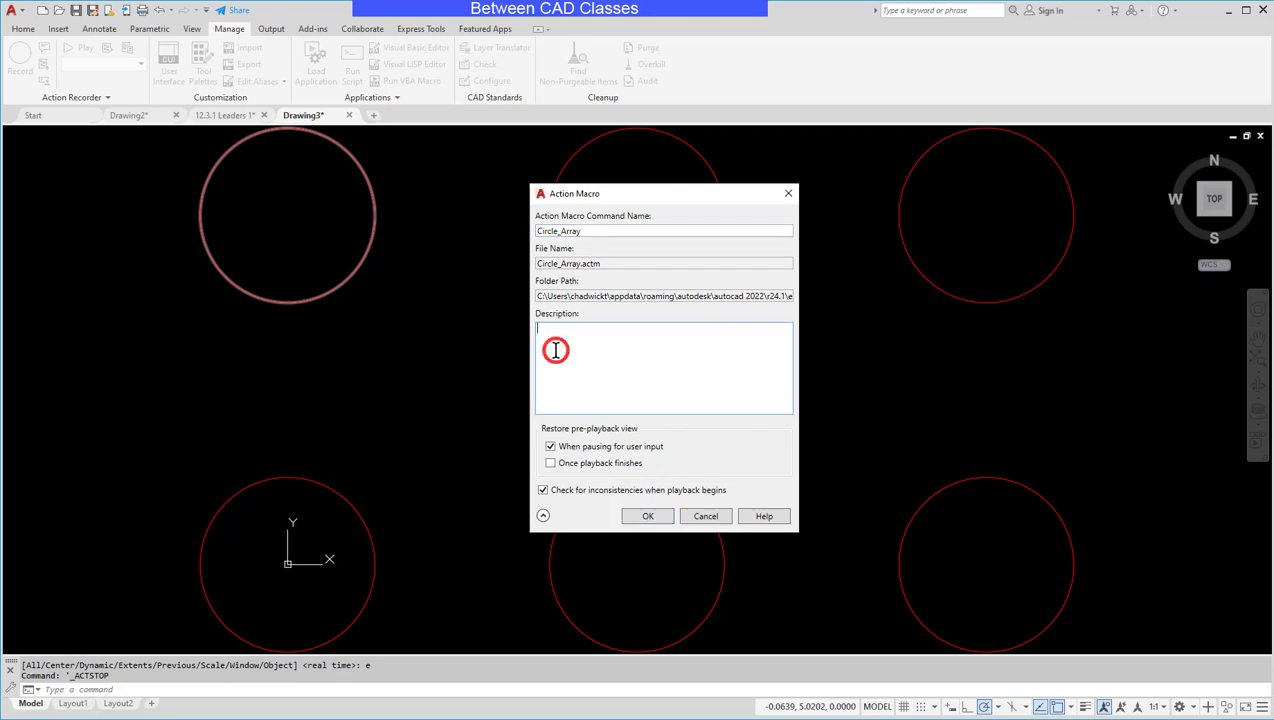
click(650, 517)
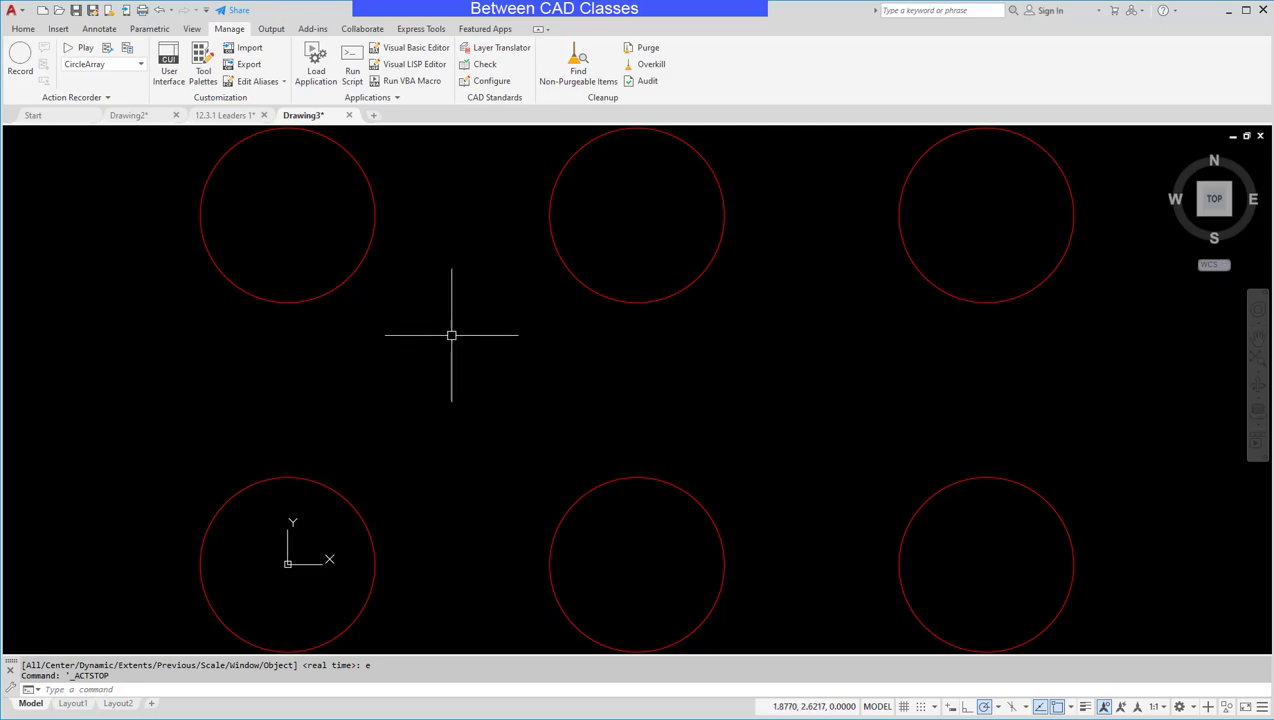
- Start a new blank drawing, Drawing4
click(40, 10)
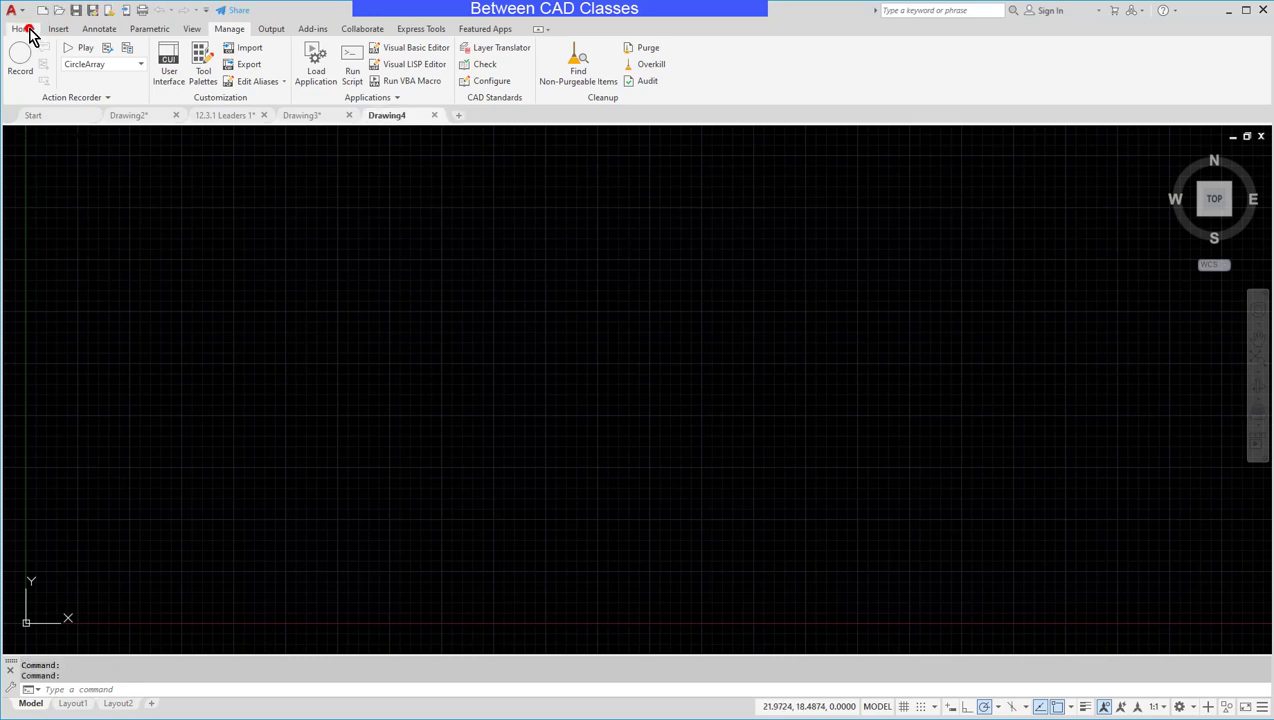
click(25, 29)
click(617, 56)
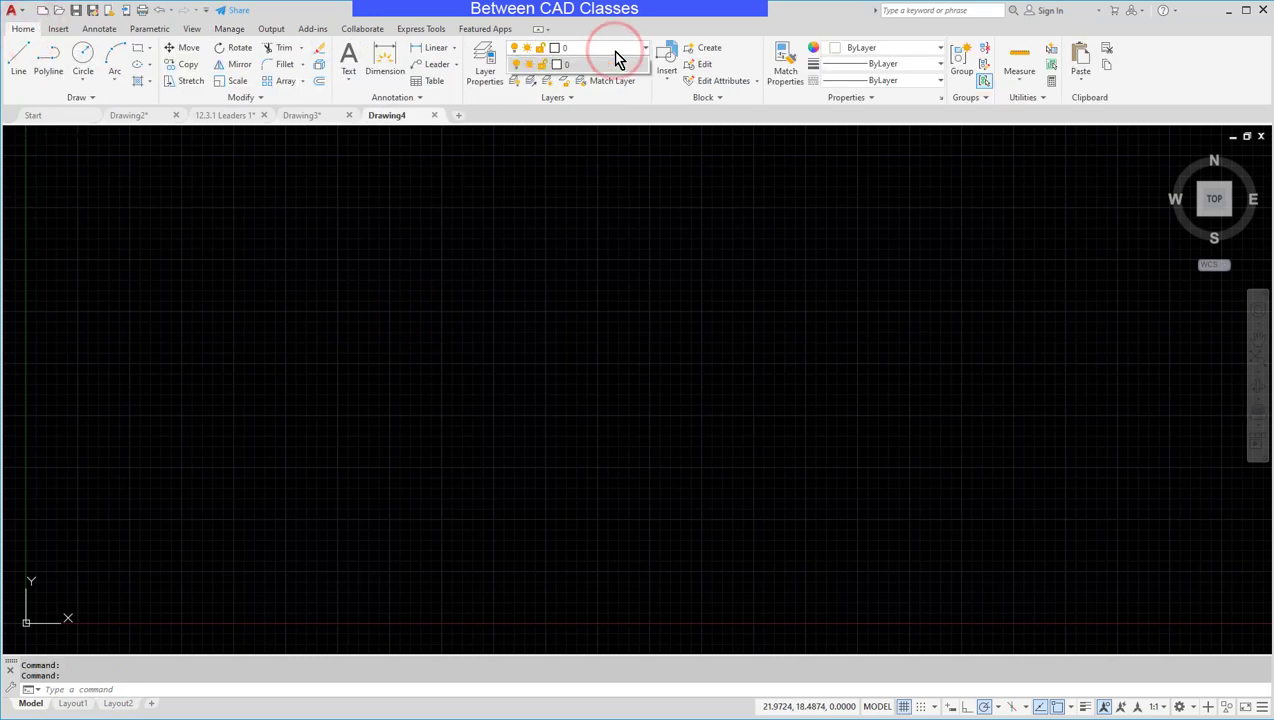
- Play back Circle_Array, then dismiss Playback Complete and close the Layer Properties Manager
click(231, 31)
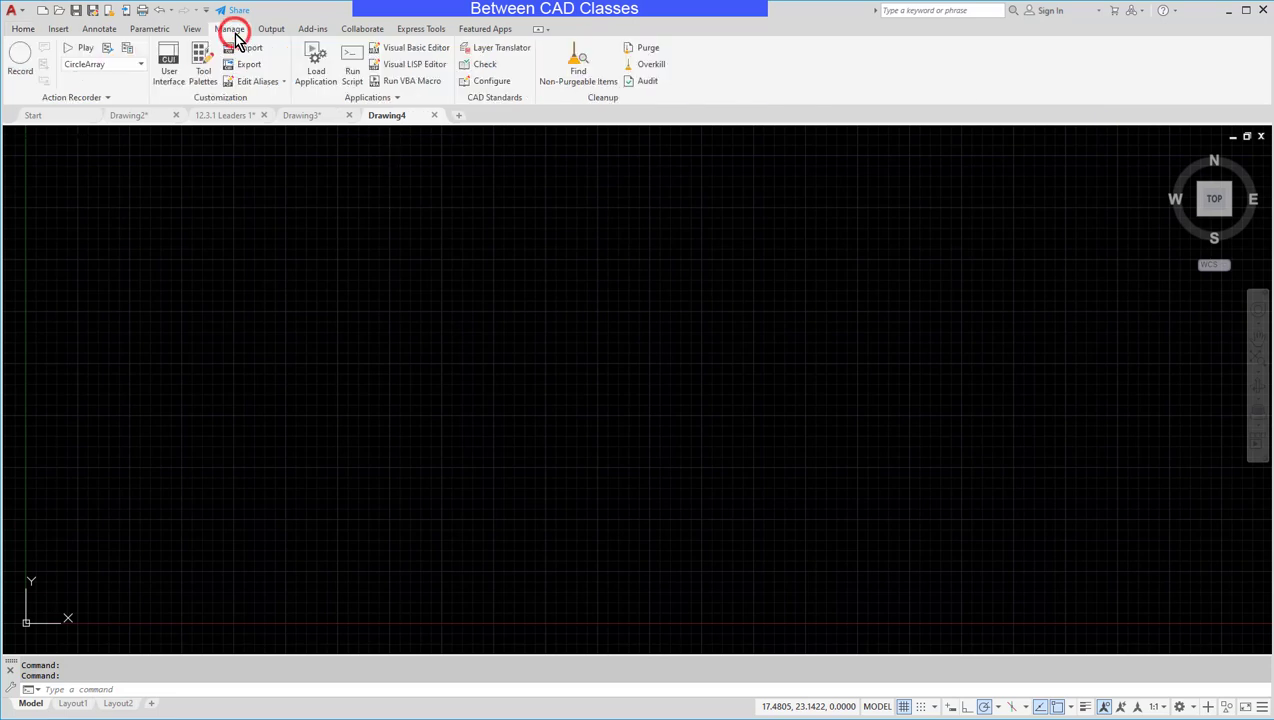
click(138, 64)
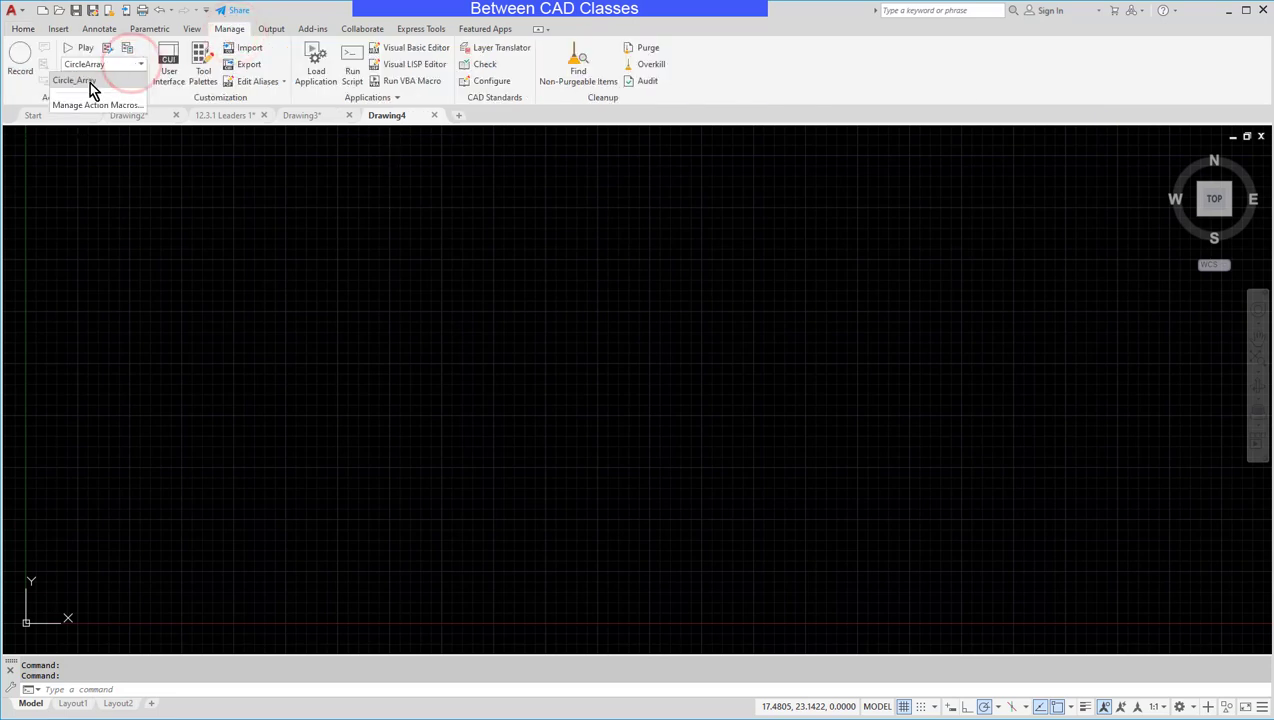
click(138, 64)
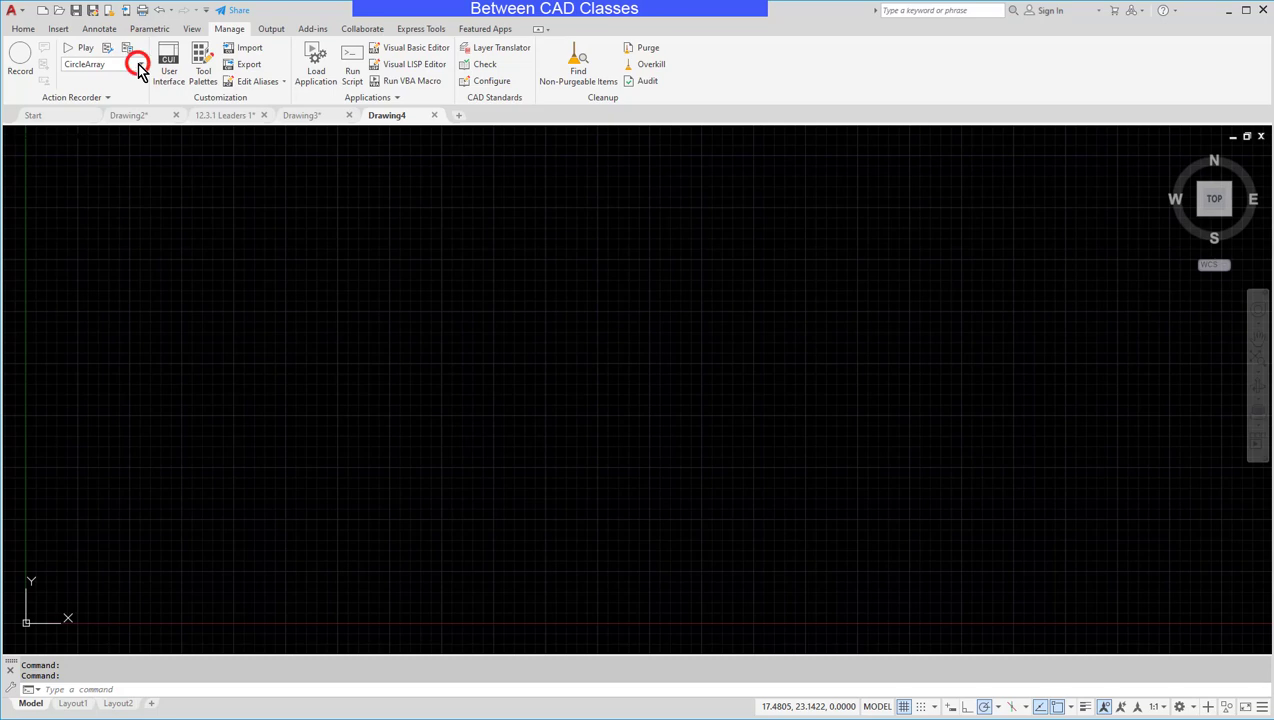
click(83, 50)
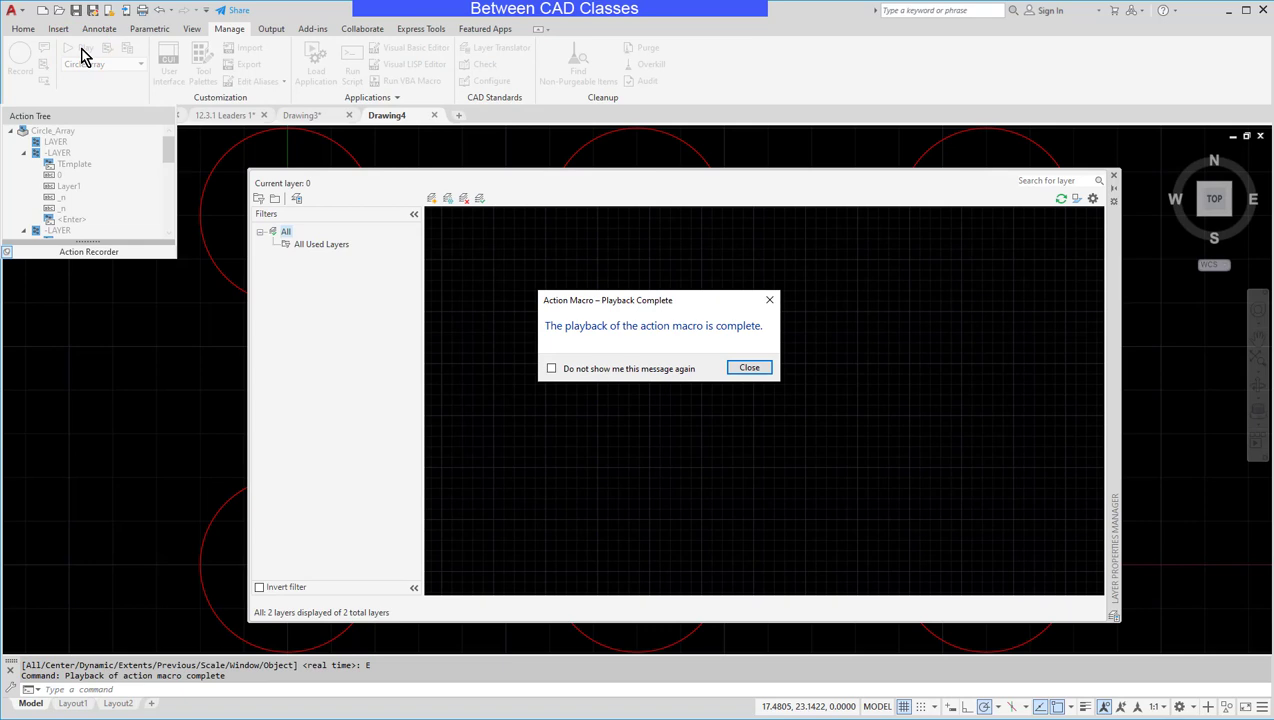
click(757, 368)
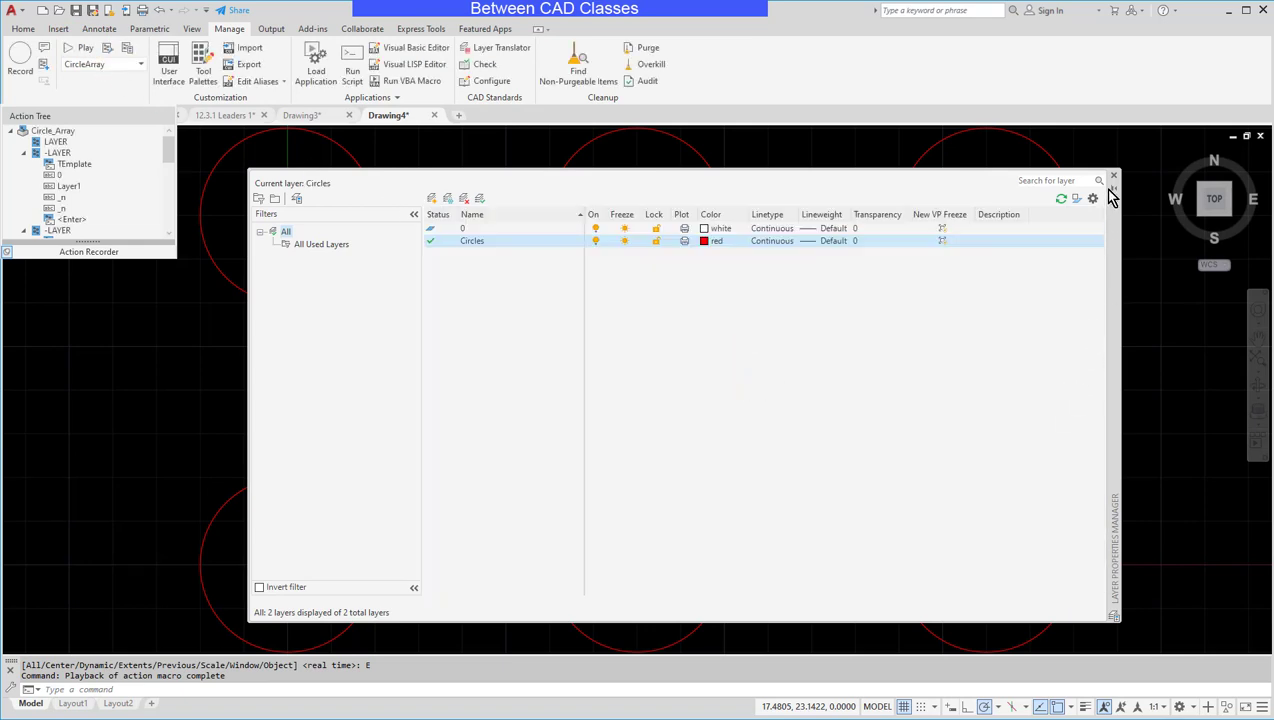
click(1115, 177)
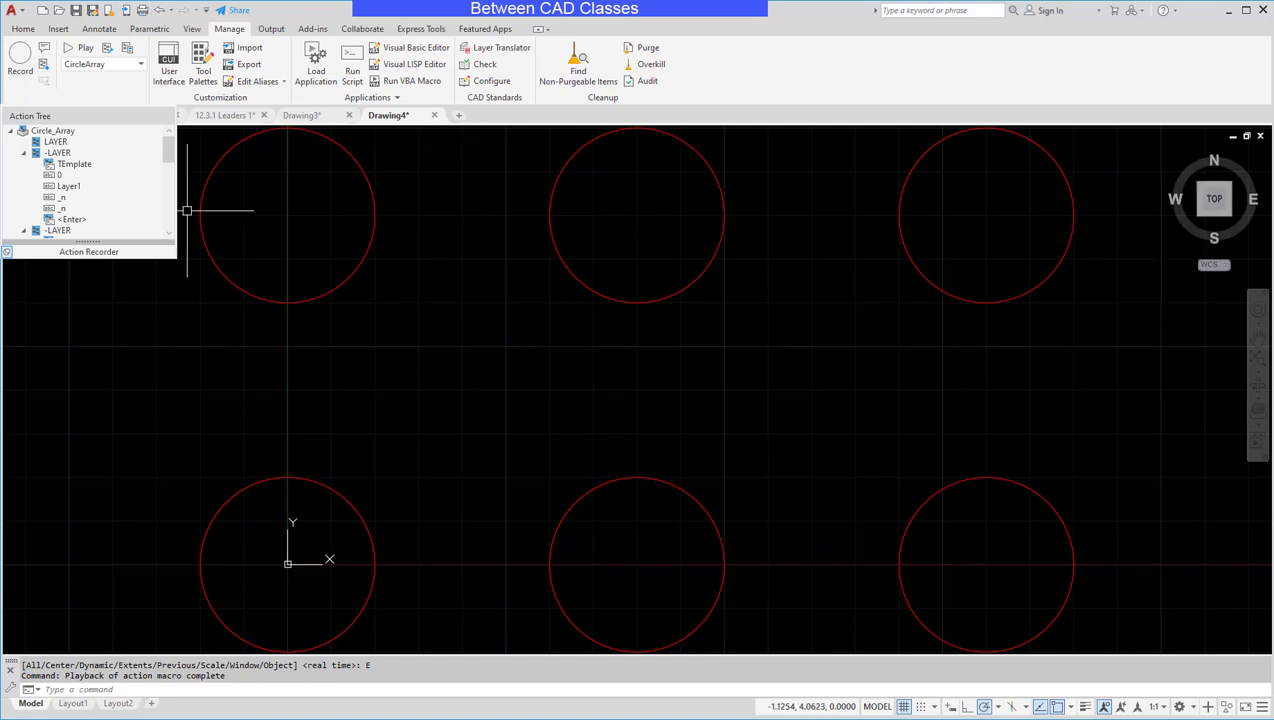
- Enlarge the Action Tree to reveal the -LAYER rename to Circles and colour 1 actions
drag(110, 243, 119, 392)
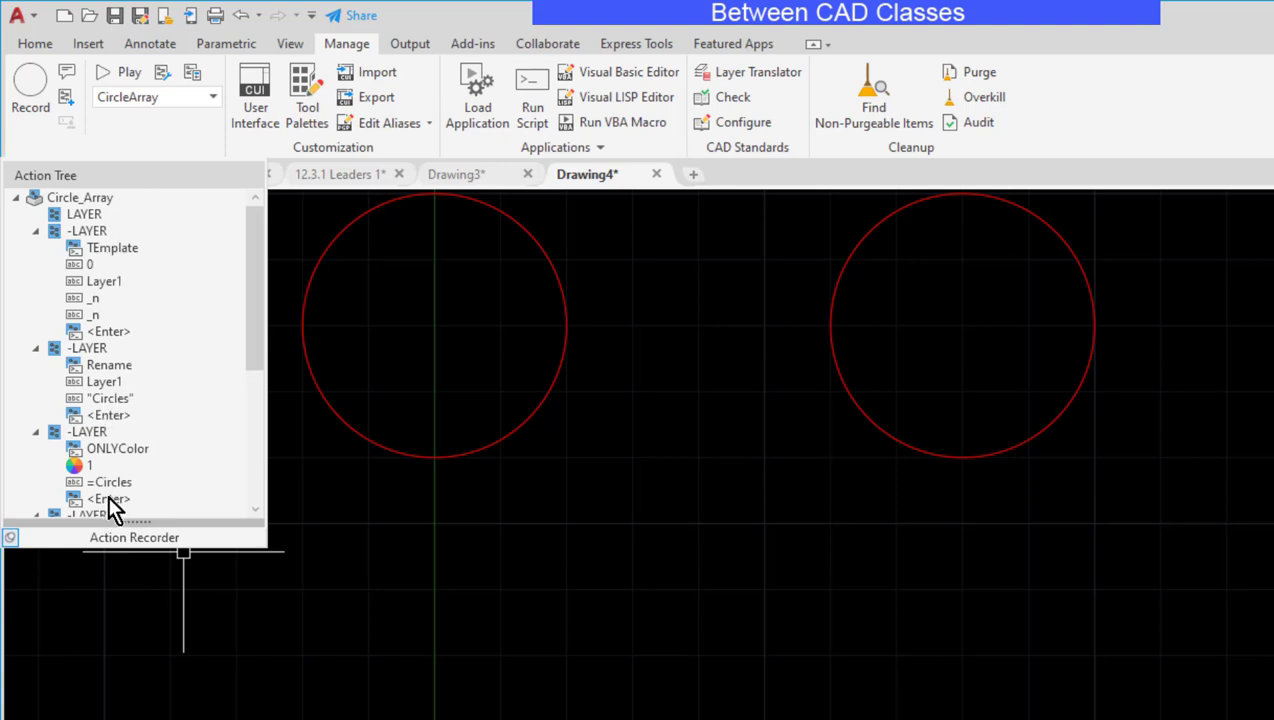
- Delete the plain LAYER node at the top of Circle_Array's action tree
right_click(80, 213)
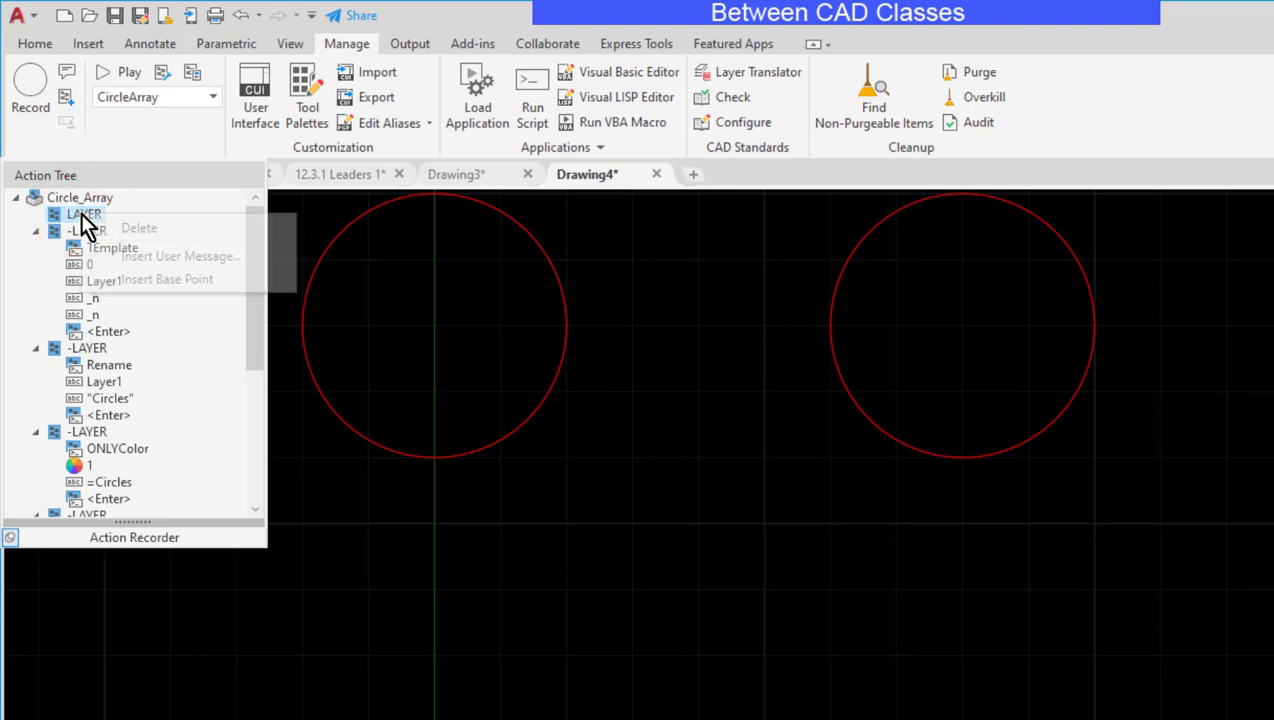
click(142, 227)
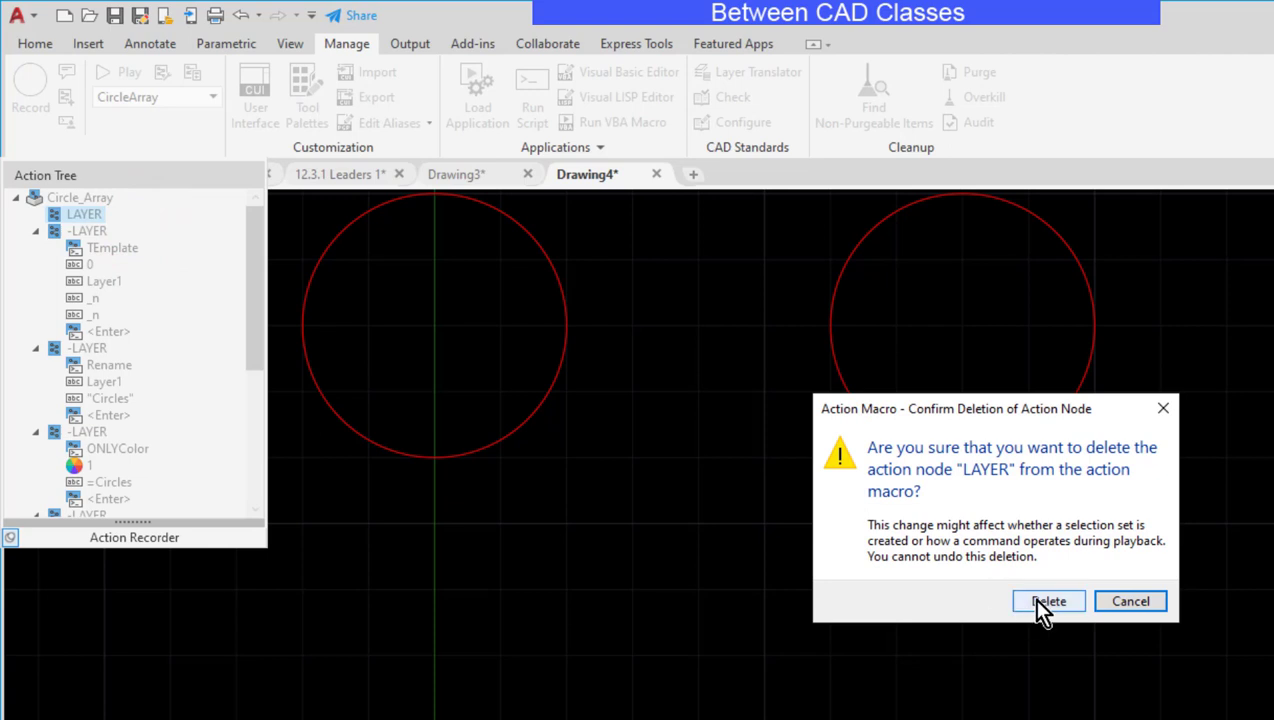
click(1037, 601)
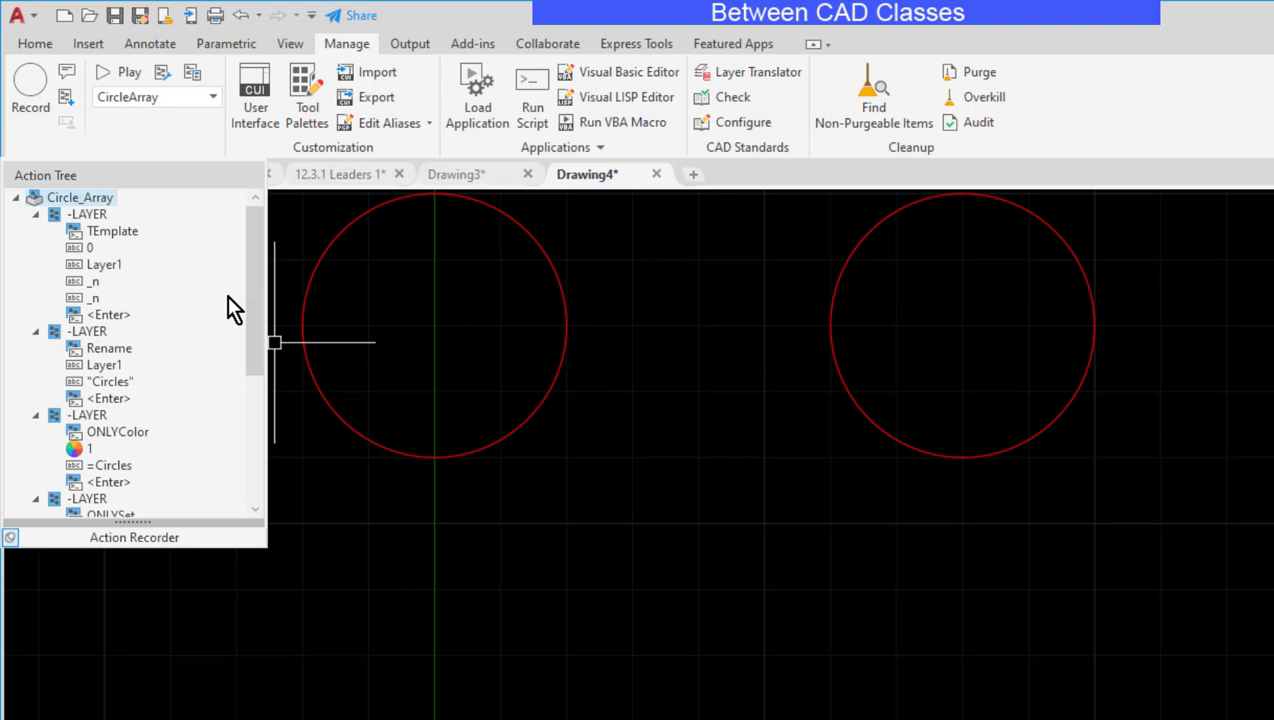
- Insert a user message into Circle_Array: 'This macro creates a layer, a circle, and then an array of the circle.'
right_click(92, 202)
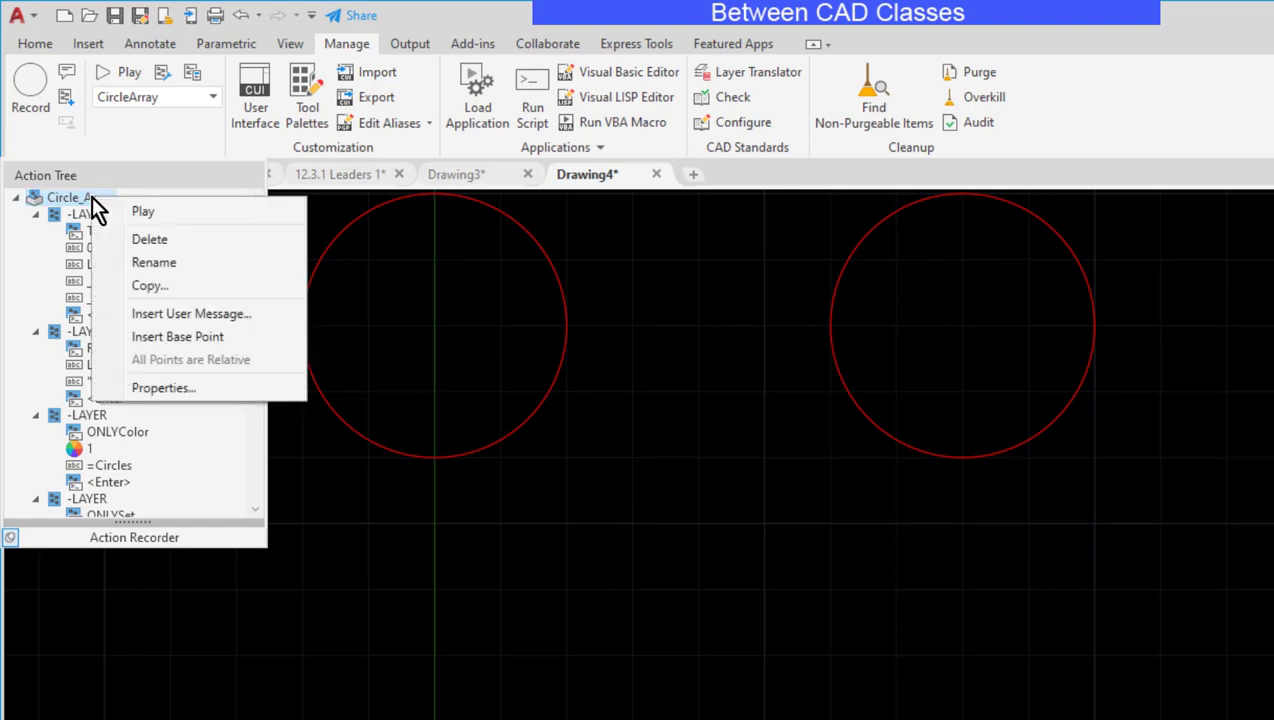
click(234, 313)
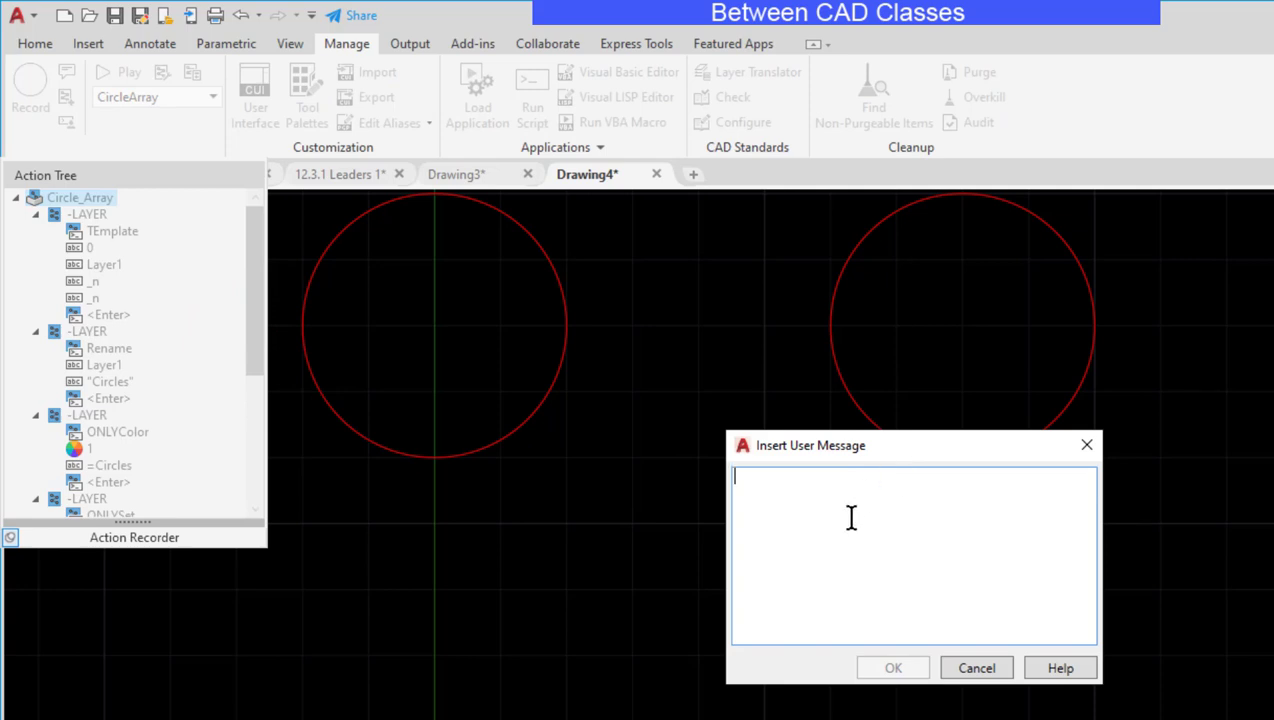
text(Thi)
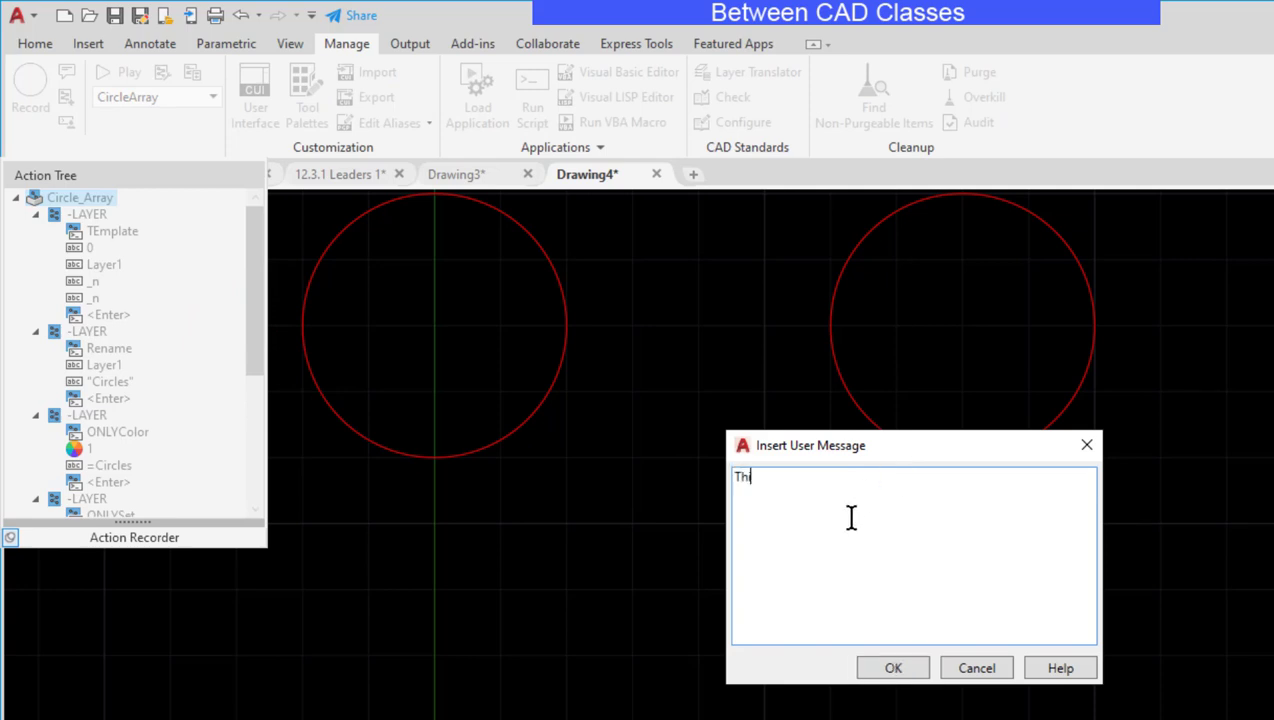
text(s macro creates a layer)
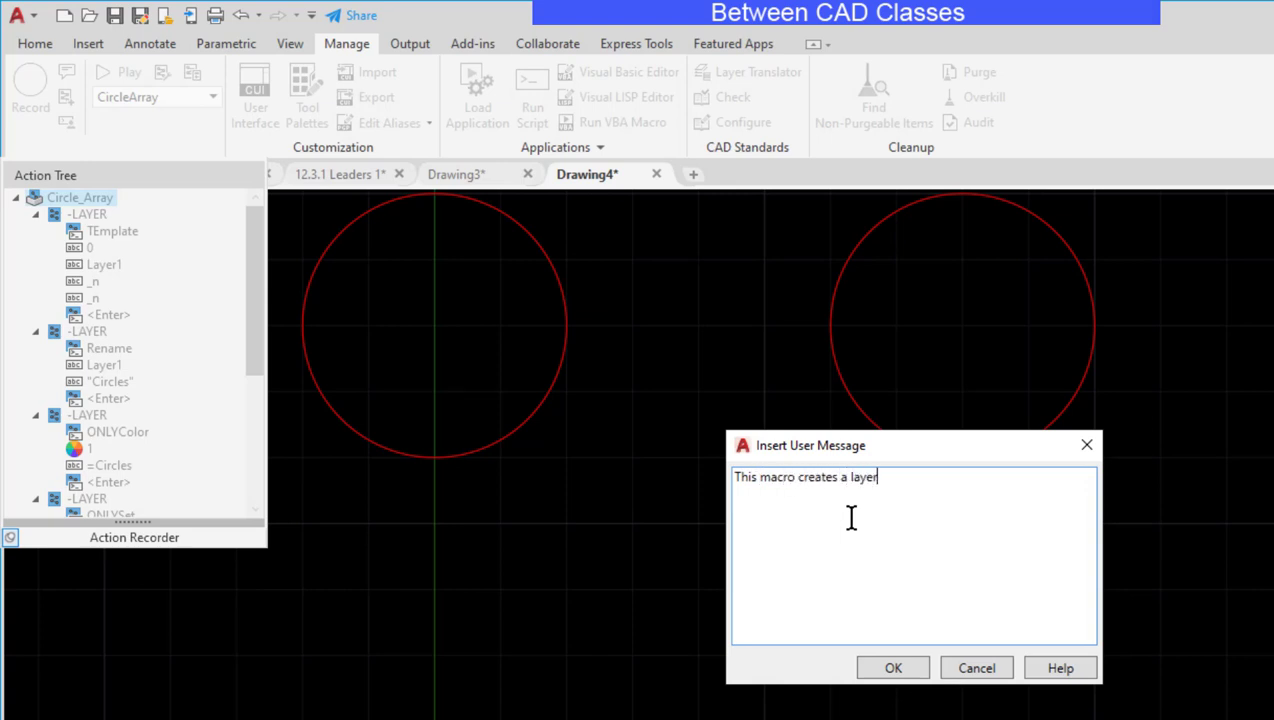
text(, a circle, and then an array of the circle.)
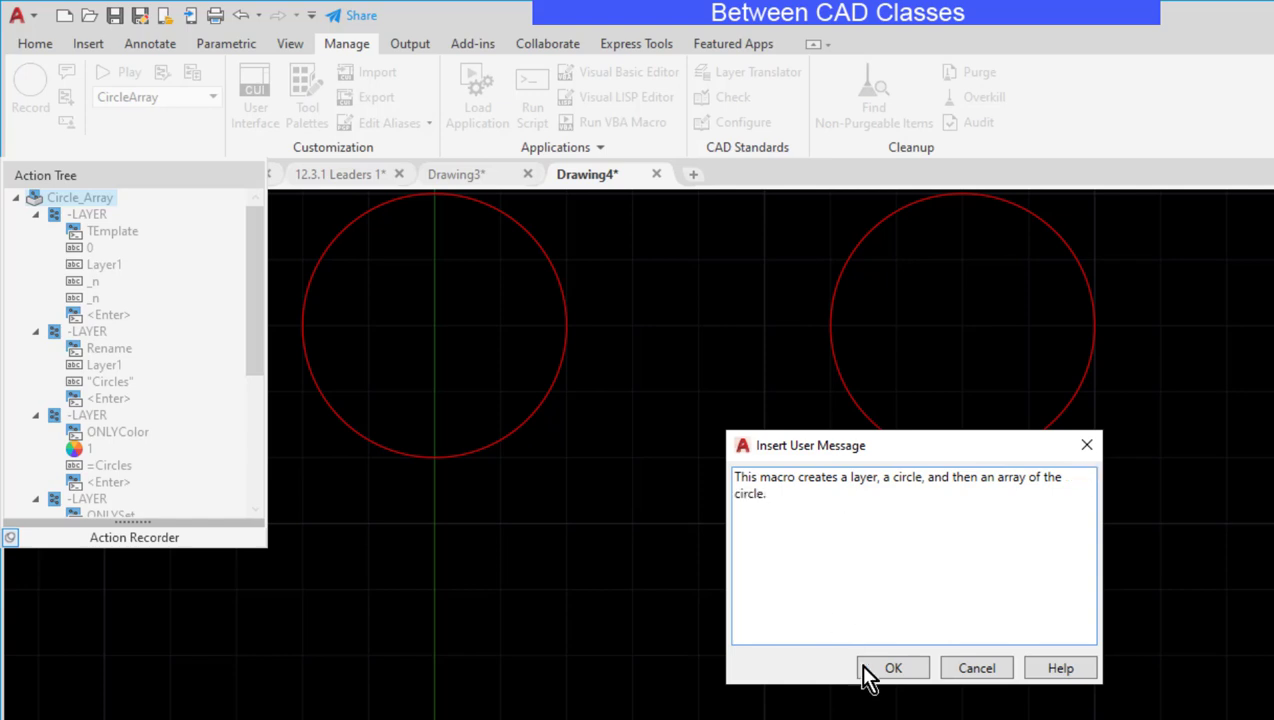
click(887, 672)
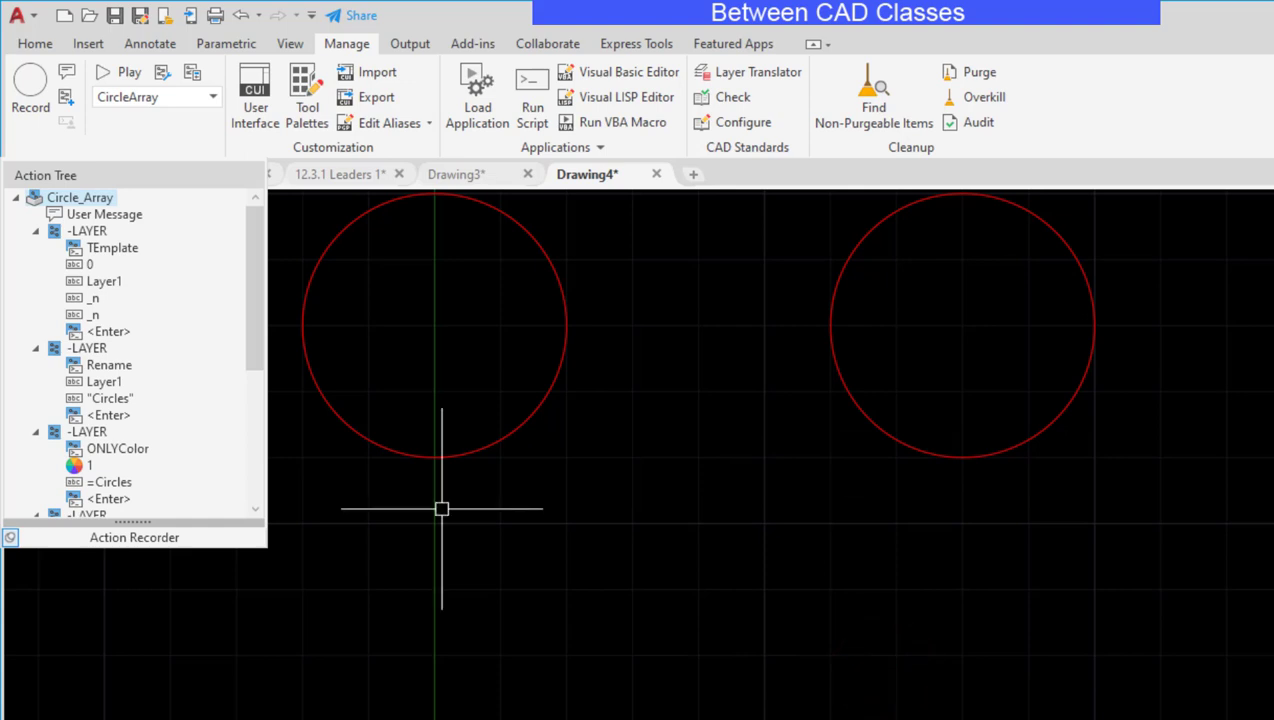
- Set the -ARRAY values 2, 3, 4 and 4.0000 in the Action Tree to Pause for User Input
scroll(186, 420, down, 4)
scroll(186, 420, down, 2)
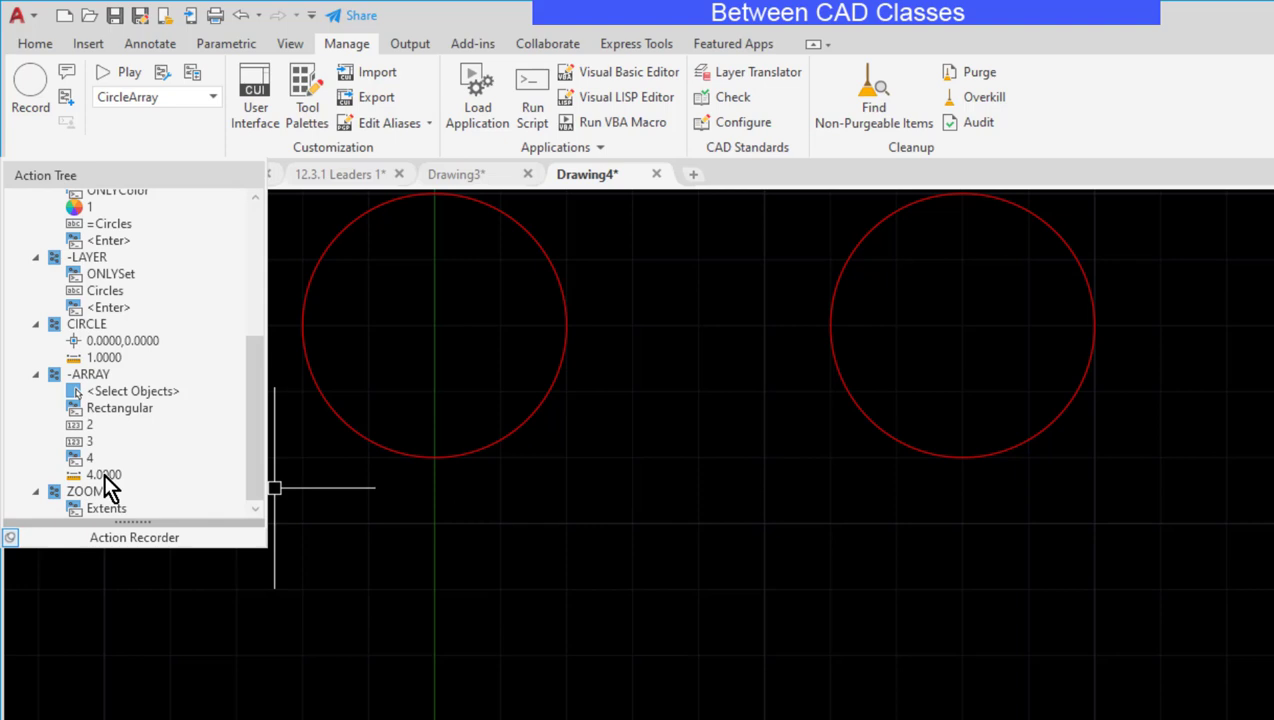
right_click(92, 426)
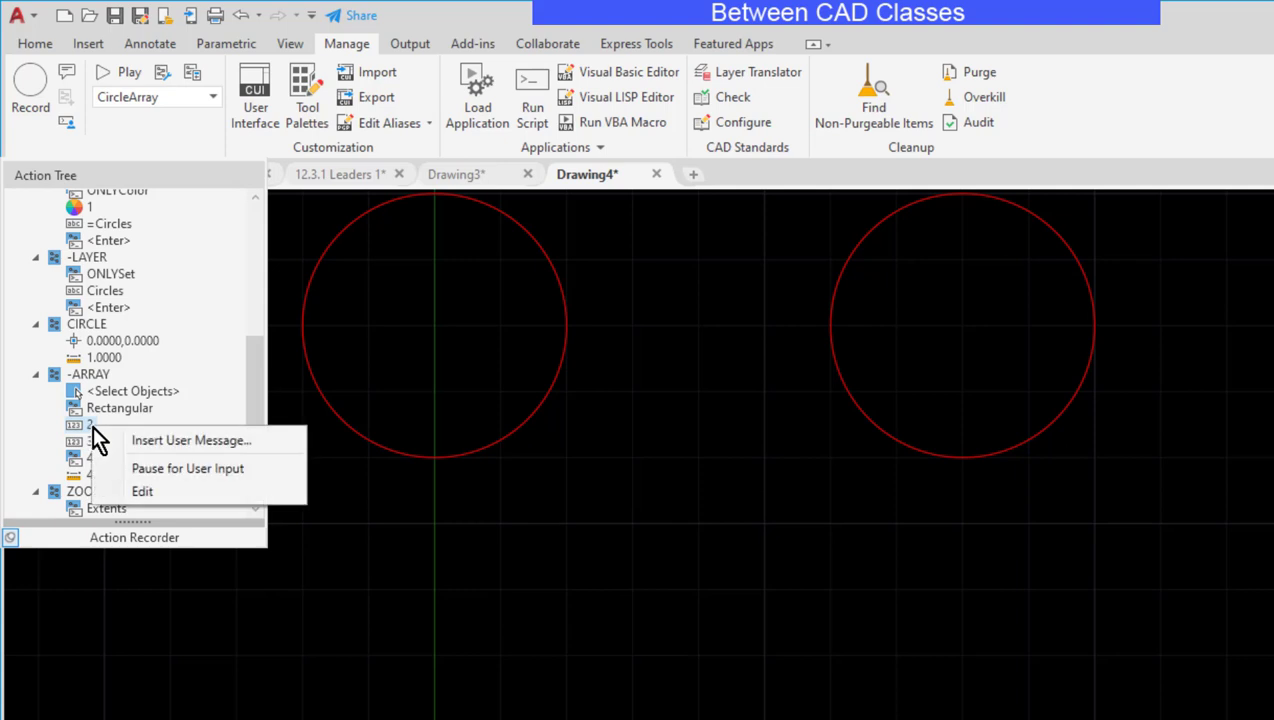
click(180, 465)
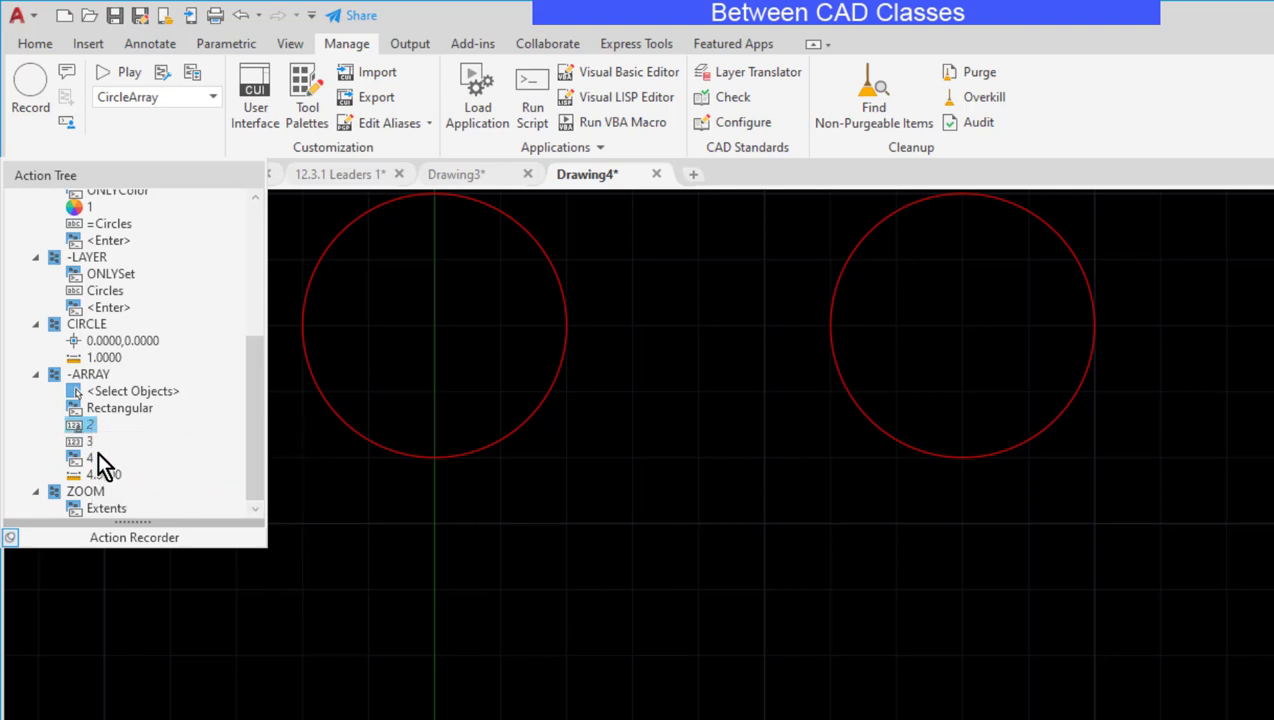
right_click(88, 444)
click(136, 486)
right_click(85, 456)
click(138, 514)
right_click(91, 472)
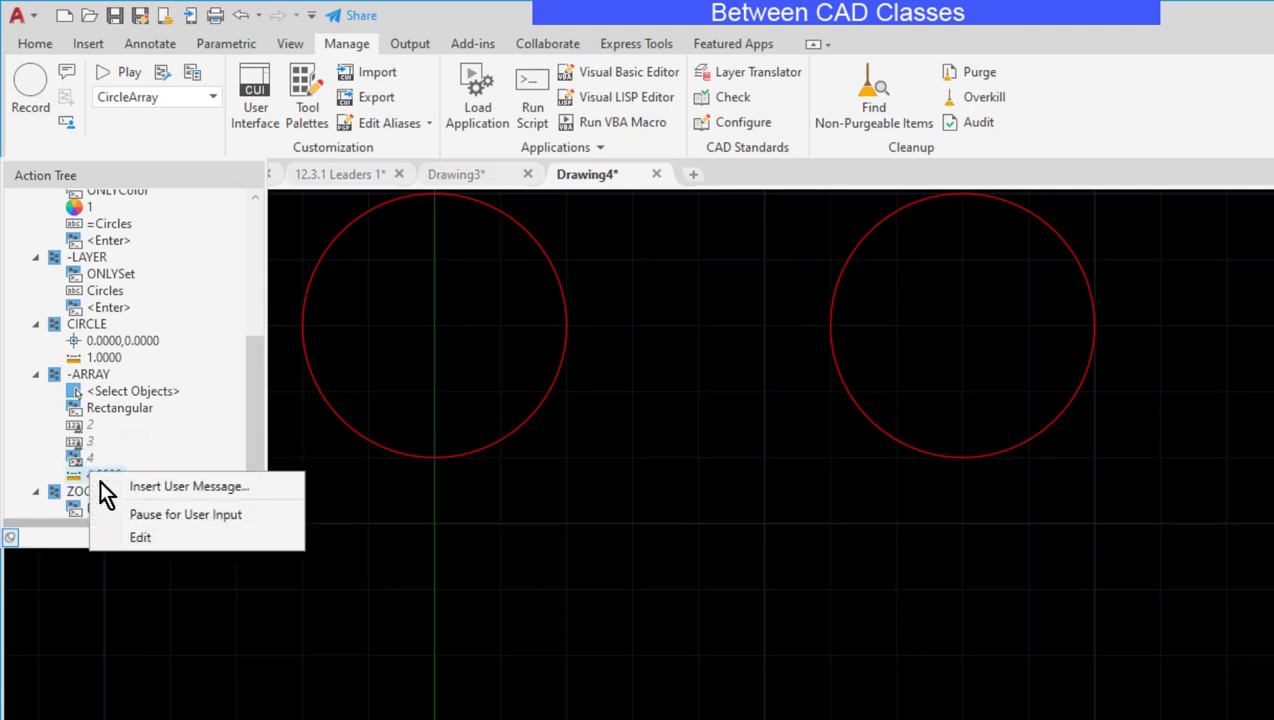
click(141, 515)
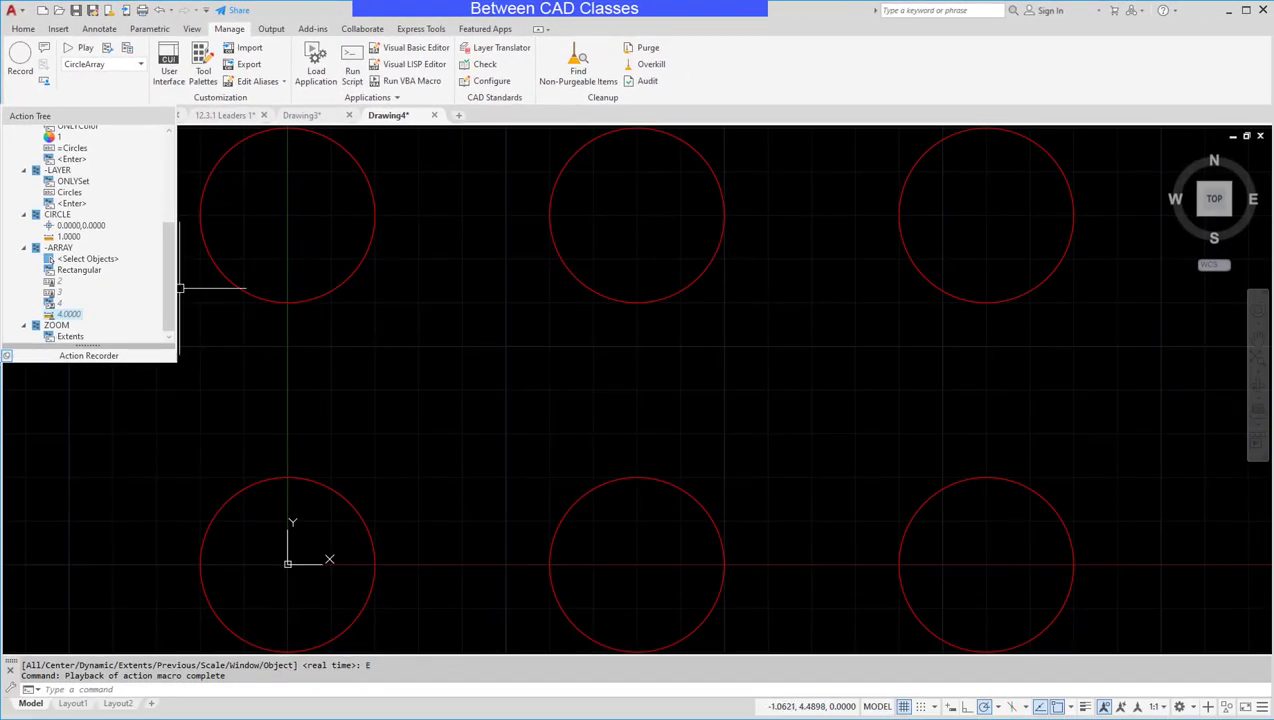
- Collapse the Action Recorder panel and create Drawing5 from the acad template
click(8, 352)
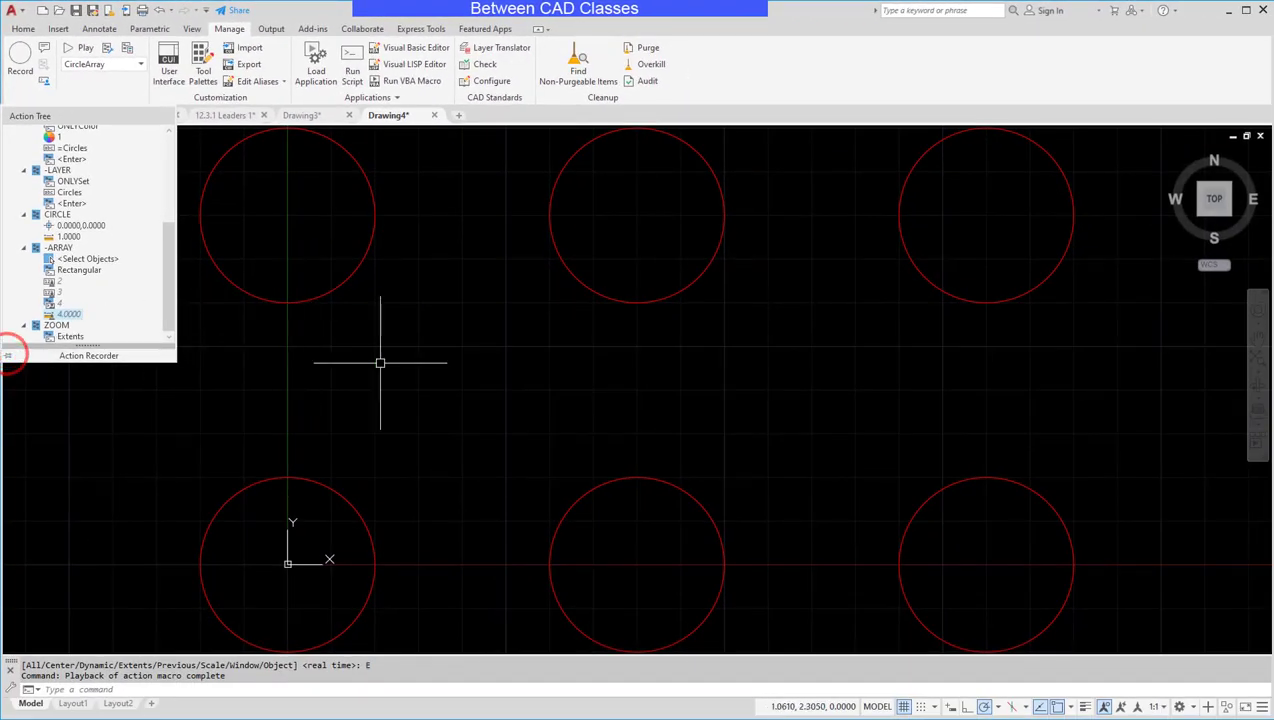
click(43, 12)
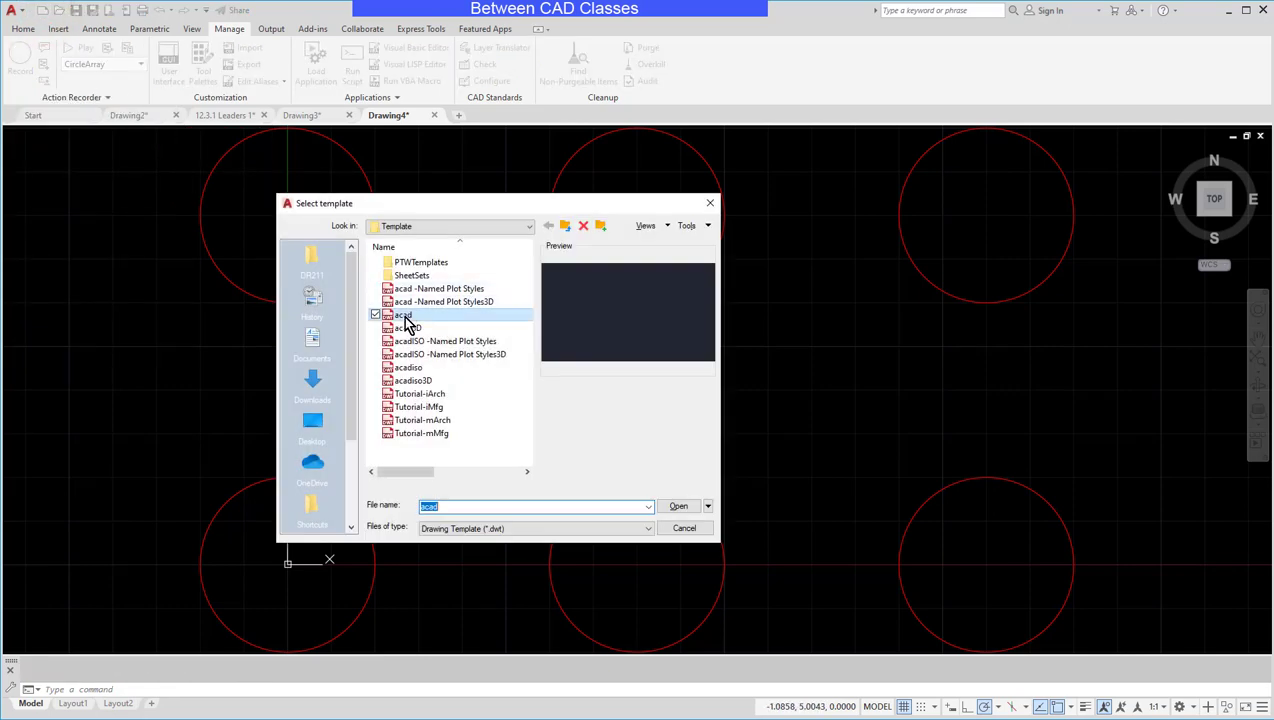
click(405, 316)
double_click(405, 317)
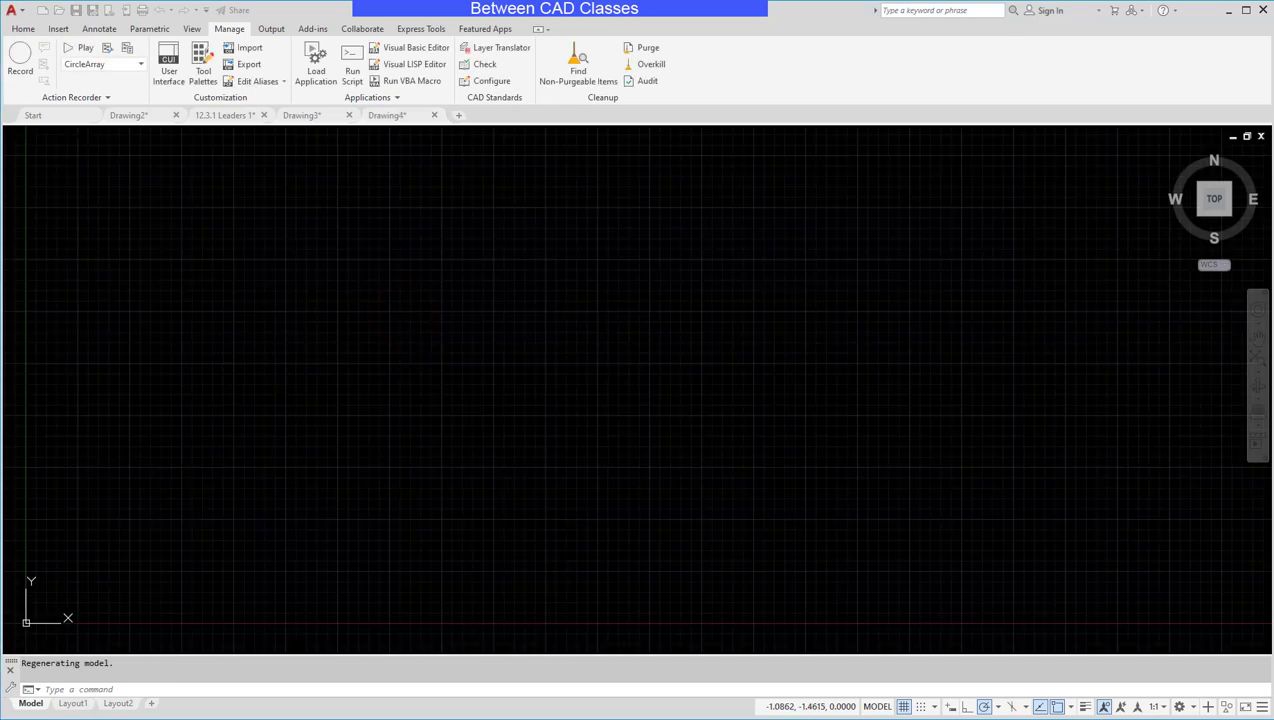
- Play Circle_Array, answering 3 rows, 4 columns and spacing 2 for rows and columns
click(67, 49)
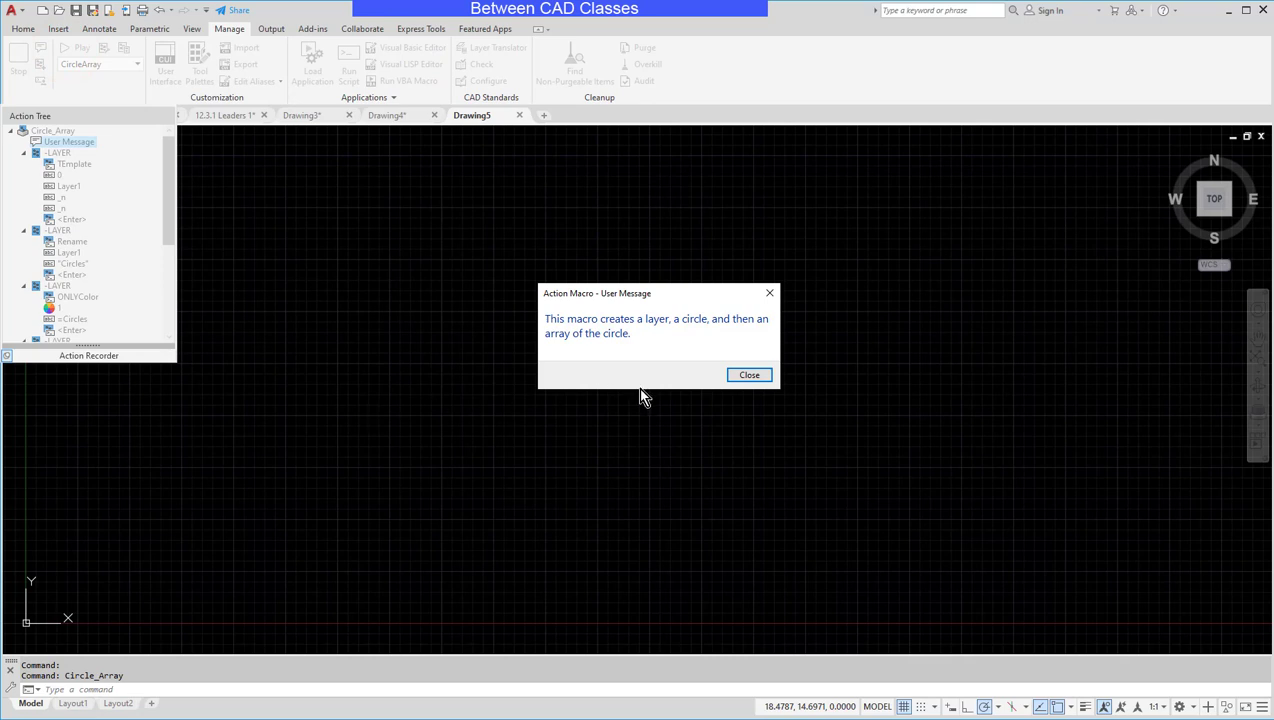
click(748, 376)
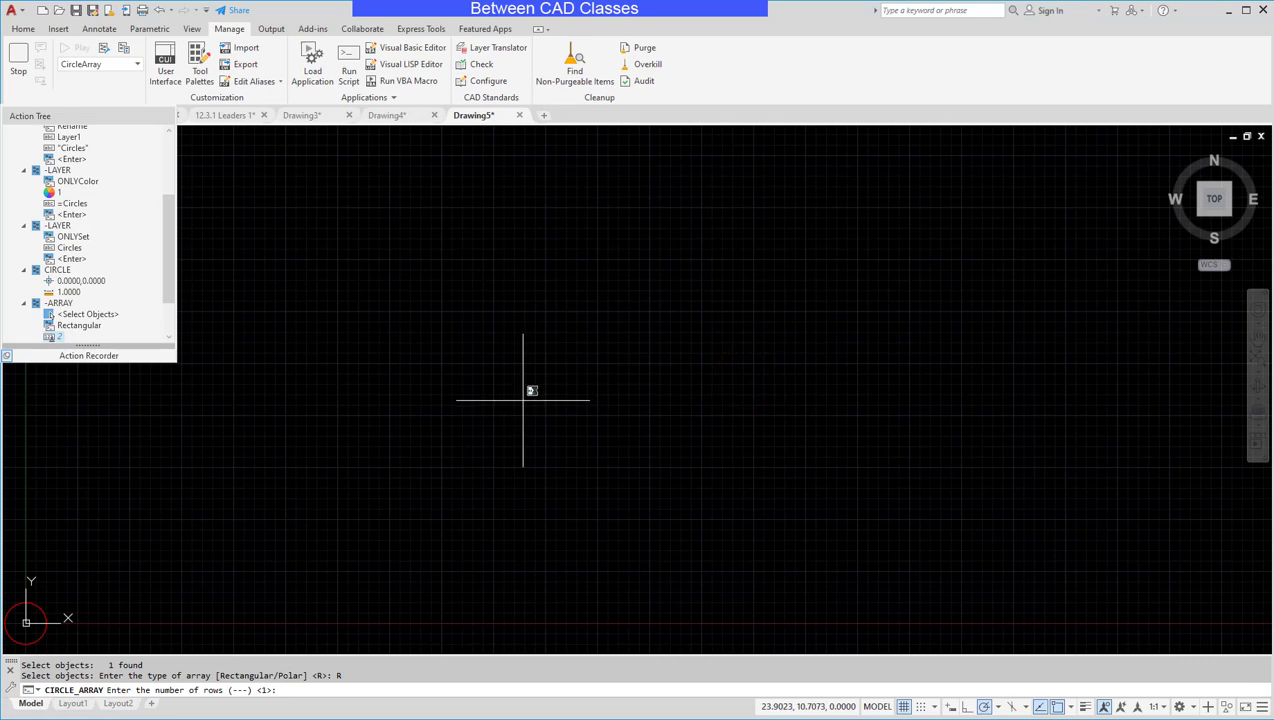
text(3)
key(Return)
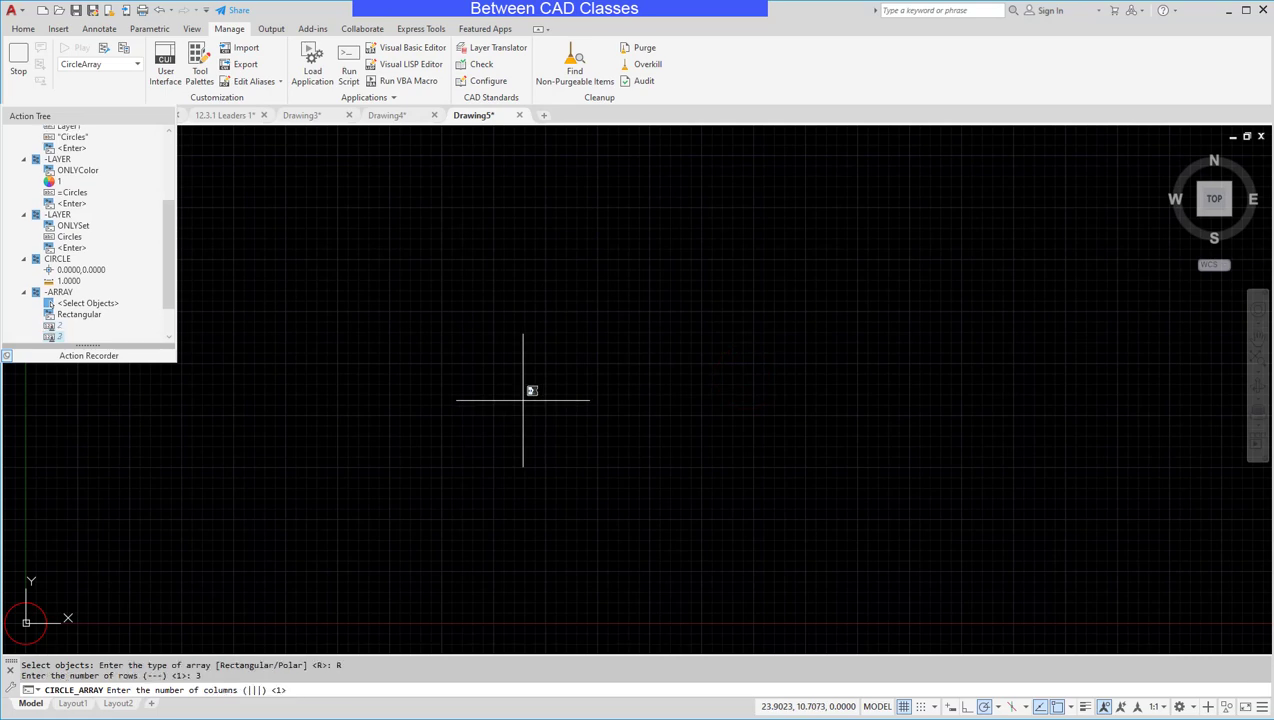
text(4)
key(Return)
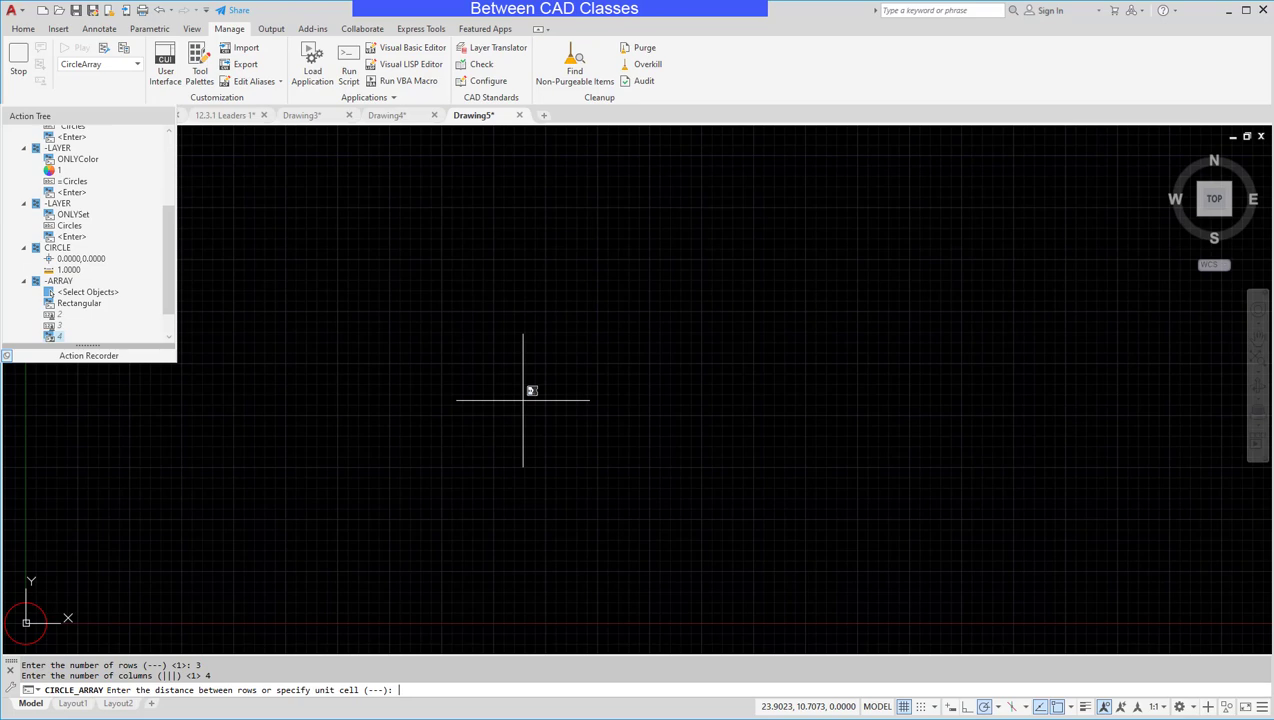
text(2)
key(Return)
text(2)
key(Return)
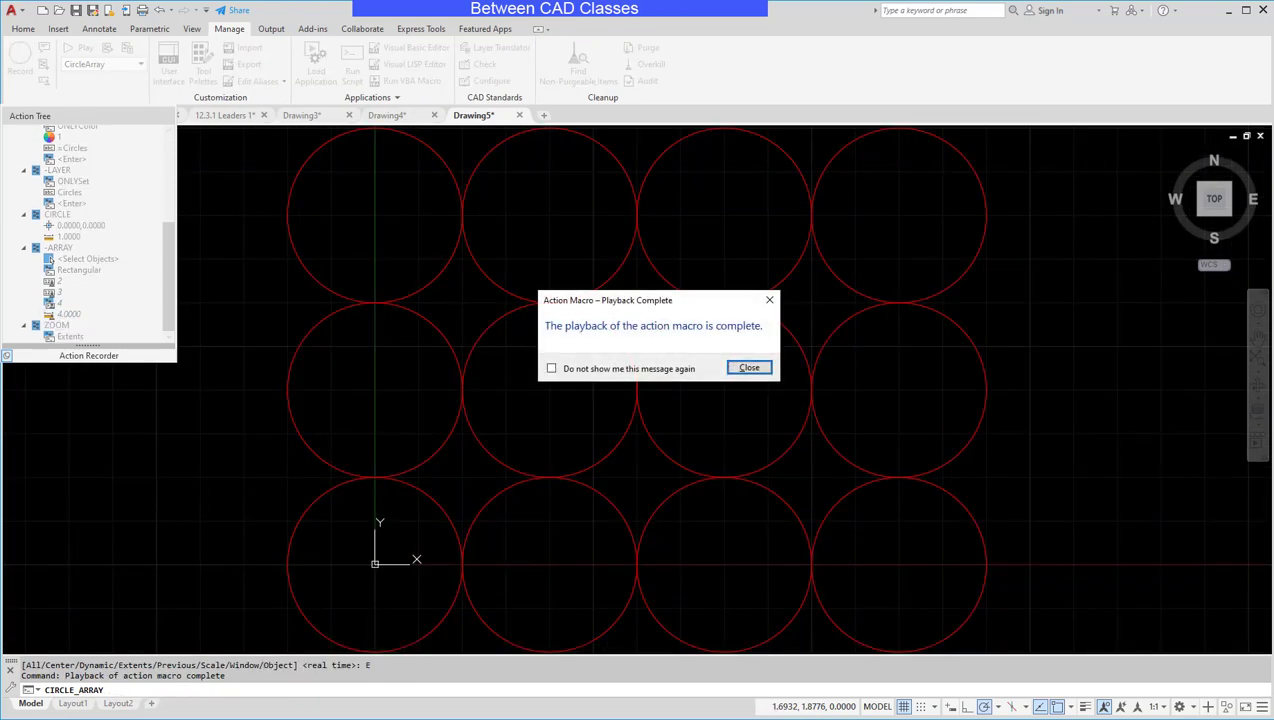
click(751, 368)
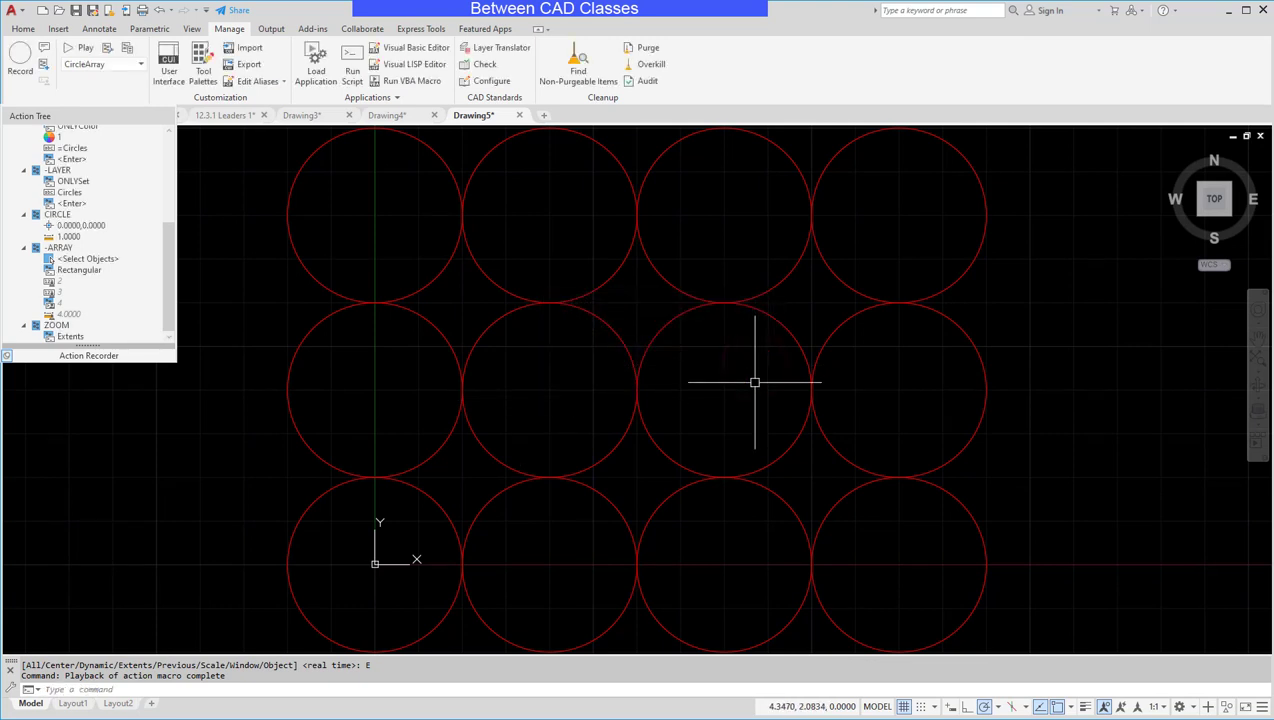